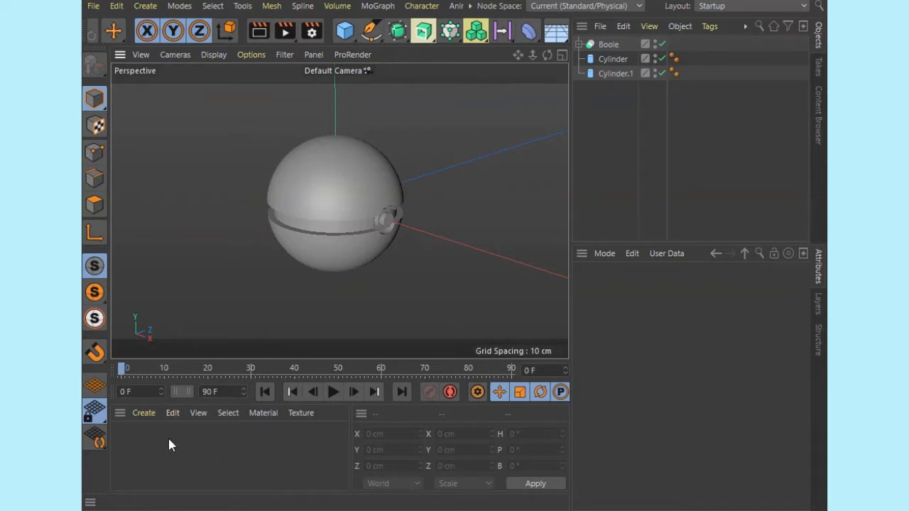
# Step: Create a new default material for the model
pyautogui.click(141, 412)
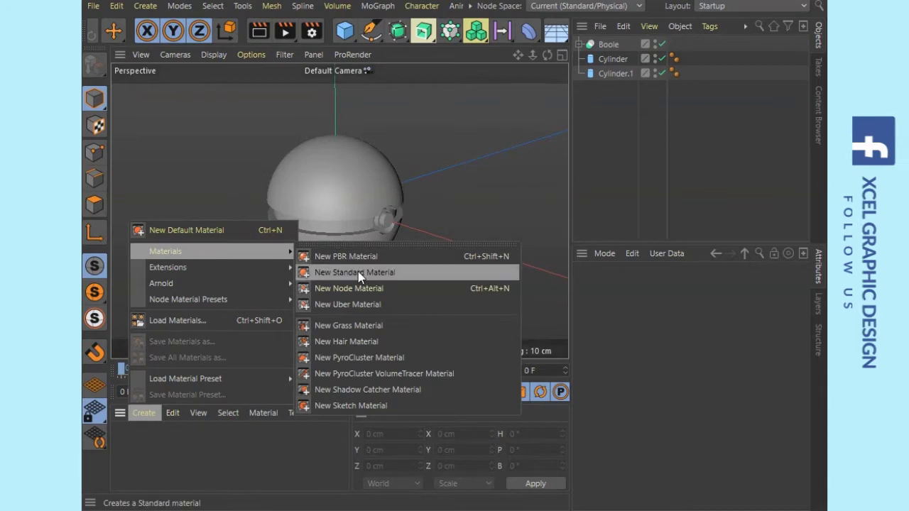
pyautogui.click(295, 425)
pyautogui.click(248, 459)
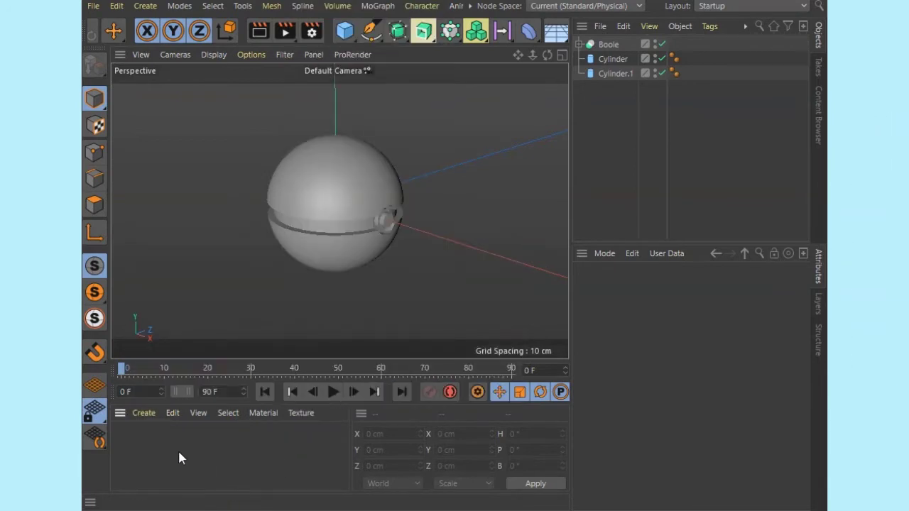
pyautogui.doubleClick(179, 458)
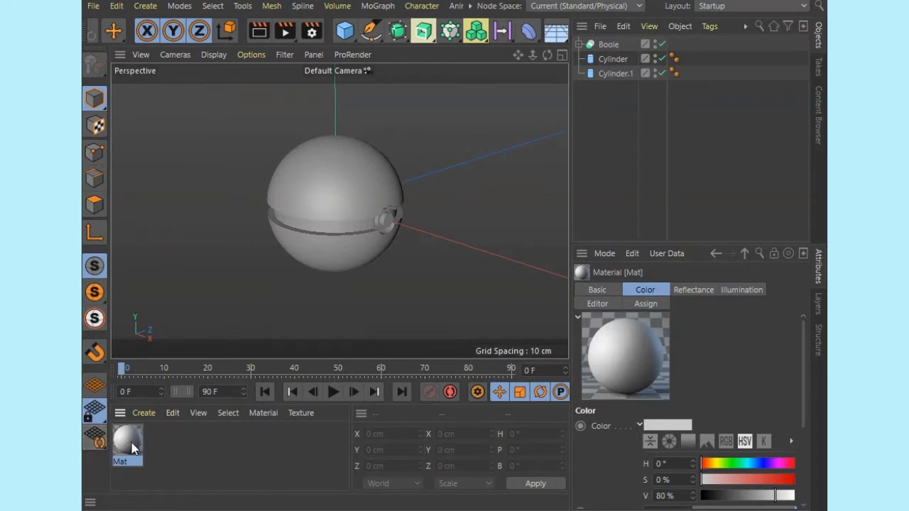
# Step: Apply the material Mat to the top-level Boole object and inspect the button area of the ball
pyautogui.moveTo(128, 444); pyautogui.dragTo(616, 45)
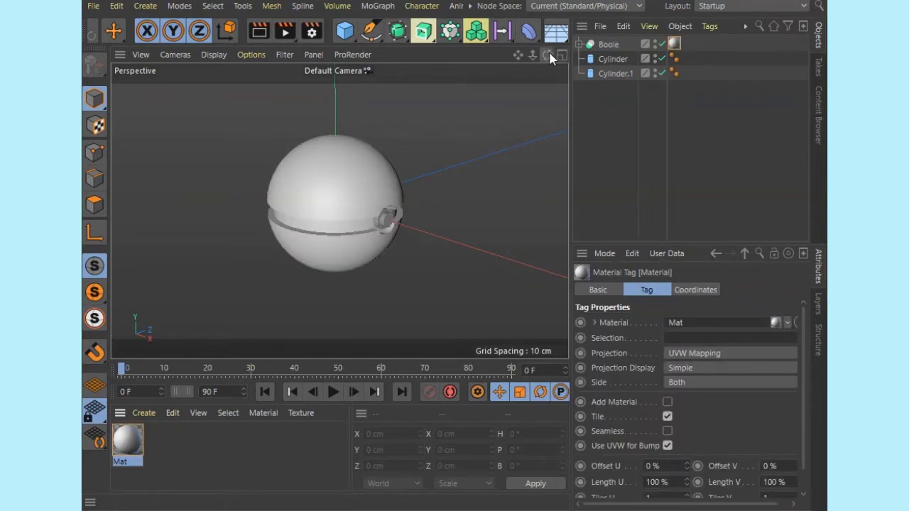
pyautogui.moveTo(548, 60); pyautogui.dragTo(550, 58)
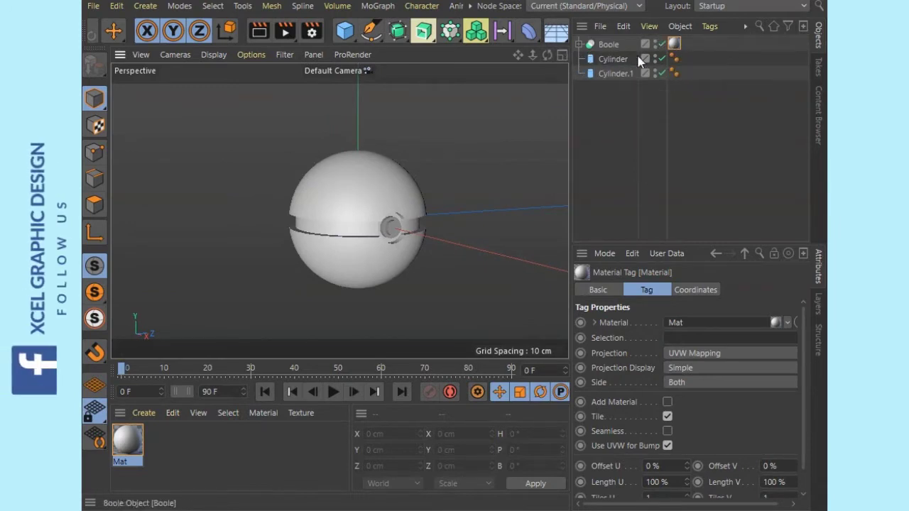
pyautogui.click(608, 44)
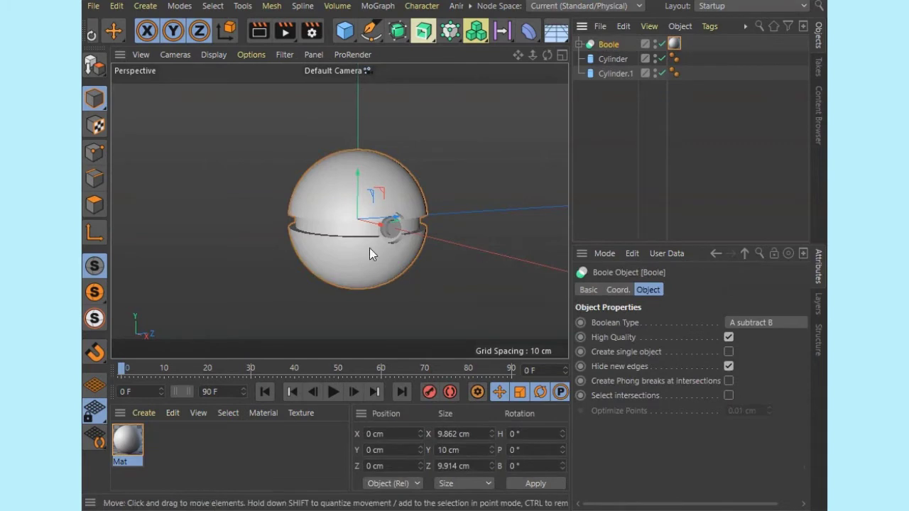
pyautogui.scroll(6, 393, 230)
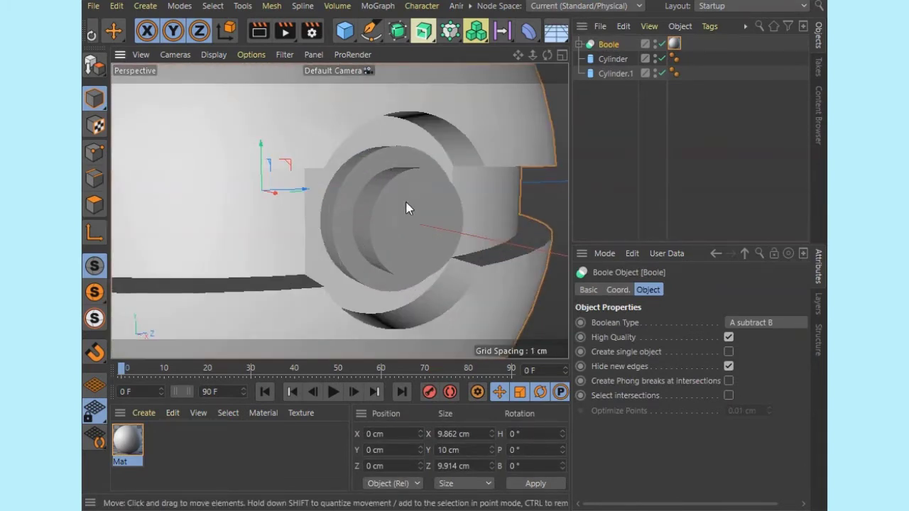
# Step: Group the Boole, Cylinder and Cylinder.1 under one null and expand the group
pyautogui.click(613, 60)
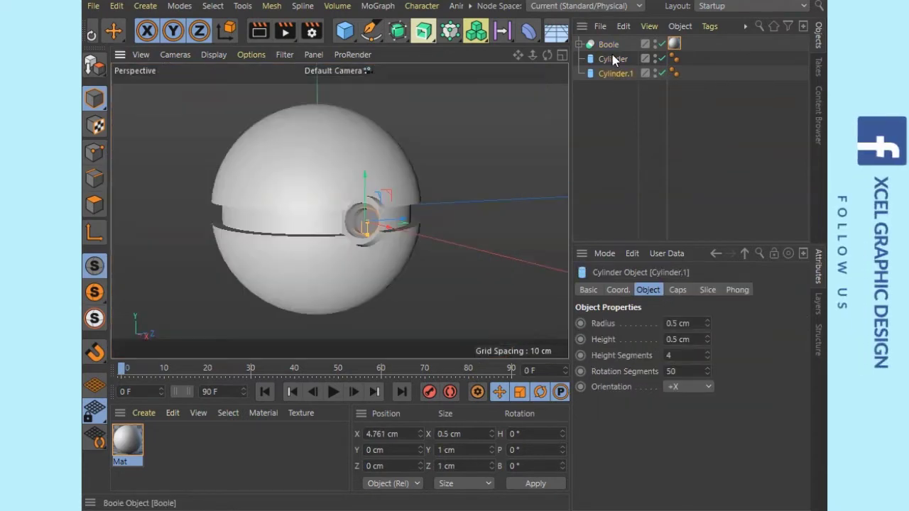
pyautogui.click(612, 72)
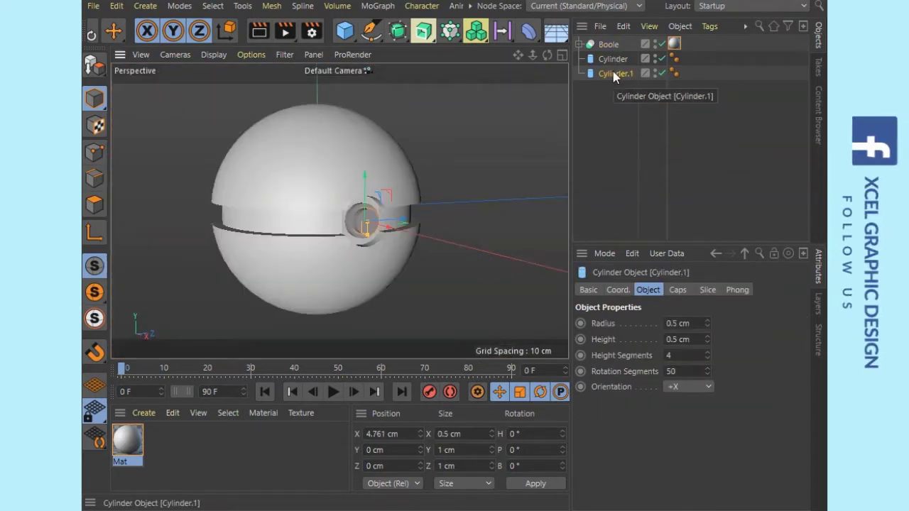
pyautogui.keyDown('shift'); pyautogui.click(609, 44); pyautogui.keyUp('shift')
pyautogui.hotkey('alt', 'g')
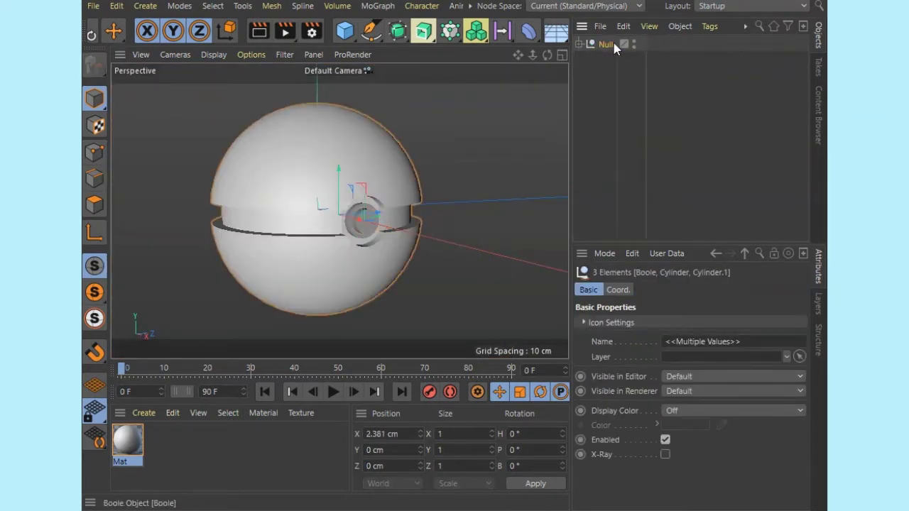
pyautogui.click(579, 44)
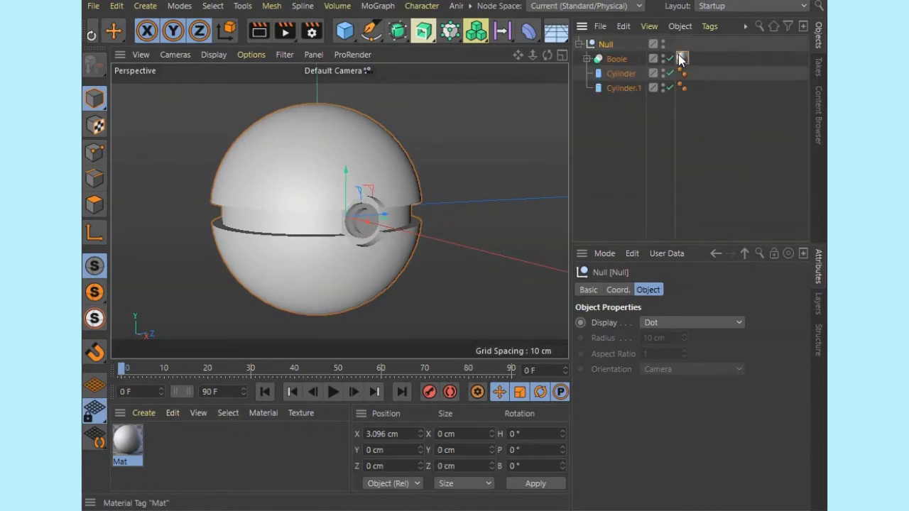
# Step: Remove the material from the Boole object and apply Mat to the parent null instead
pyautogui.click(681, 59)
pyautogui.press('Delete')
pyautogui.click(603, 45)
pyautogui.moveTo(135, 444); pyautogui.dragTo(602, 44)
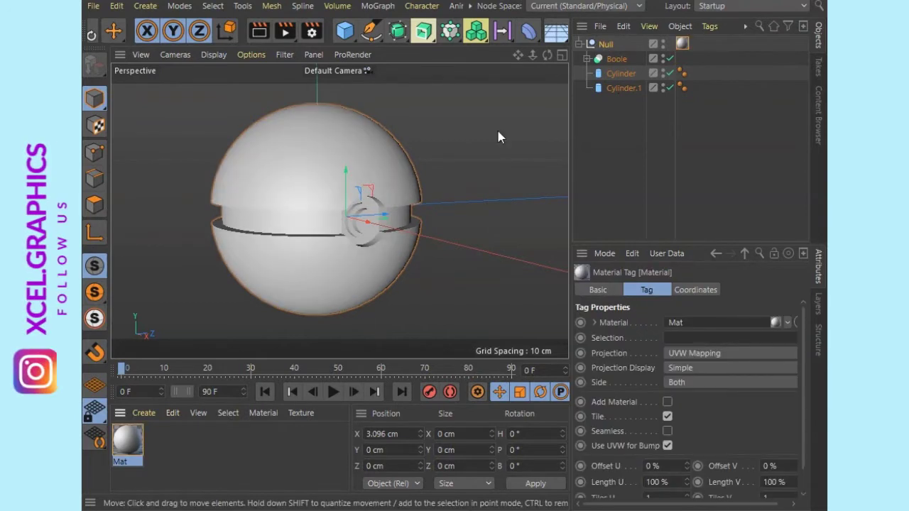
pyautogui.scroll(6, 365, 222)
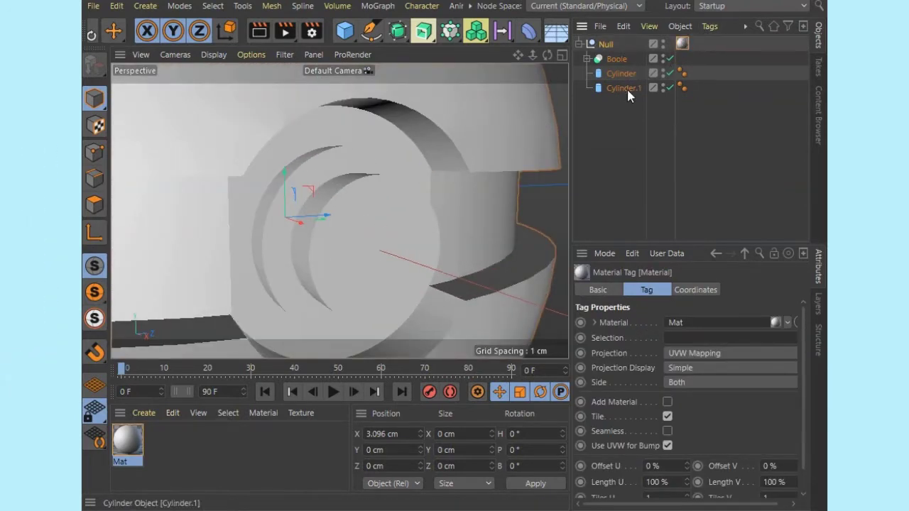
# Step: Take the Boole and both cylinders out of the null and delete the null along with its material assignment
pyautogui.press('Delete')
pyautogui.moveTo(618, 101); pyautogui.dragTo(619, 61)
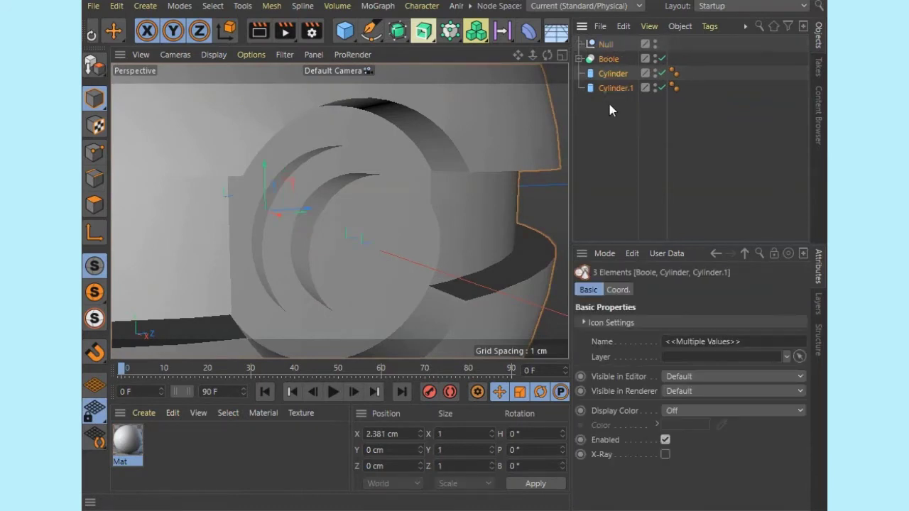
pyautogui.click(606, 44)
pyautogui.press('Delete')
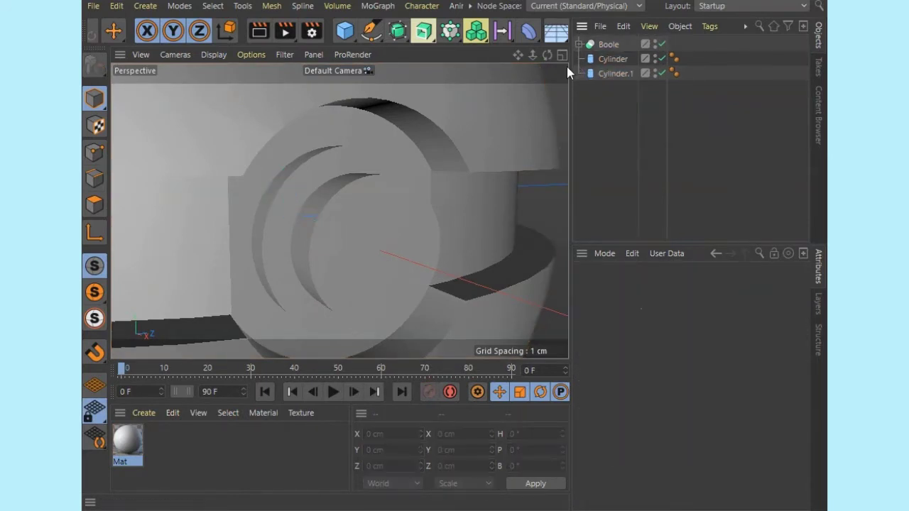
# Step: Expand the Boole hierarchy through Pokeball to the sphere and cylinders and examine which part of the ball each forms
pyautogui.scroll(-10, 384, 135)
pyautogui.scroll(3, 354, 142)
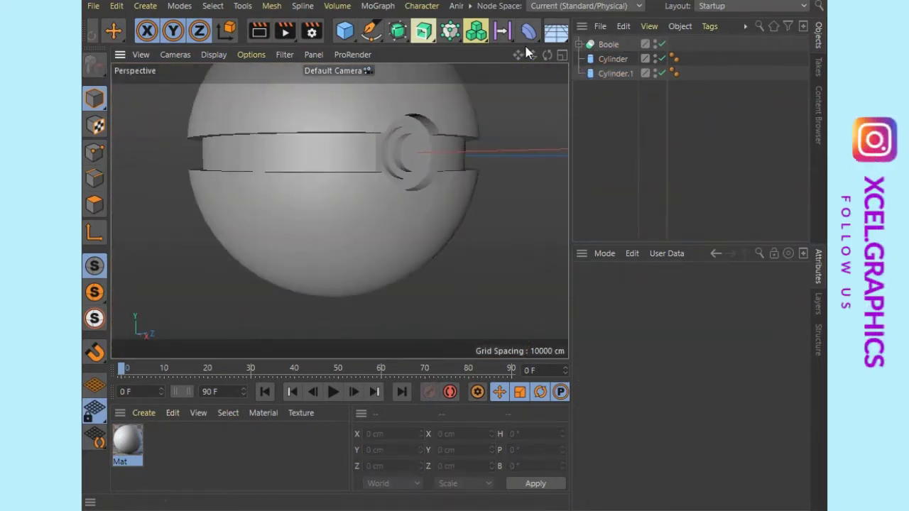
pyautogui.moveTo(527, 54); pyautogui.dragTo(515, 57)
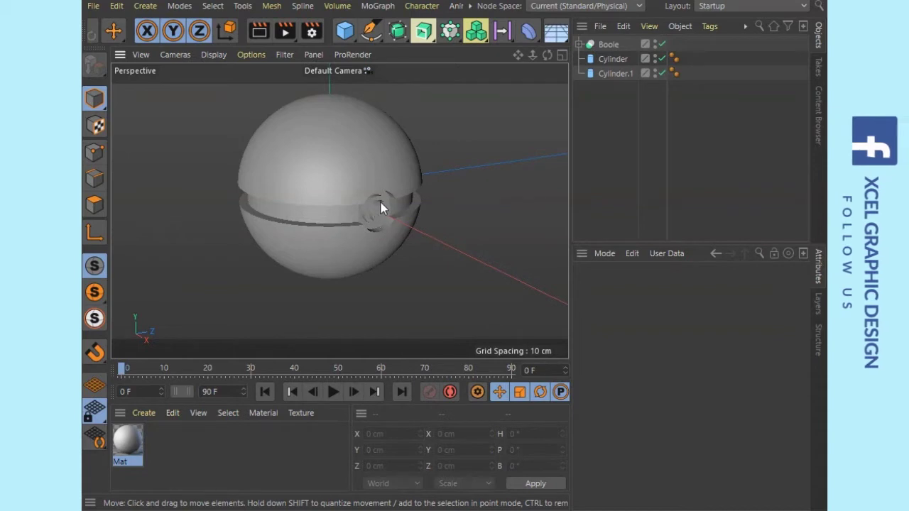
pyautogui.moveTo(546, 55)
pyautogui.mouseDown()
pyautogui.moveTo(546, 42)
pyautogui.moveTo(551, 57)
pyautogui.mouseUp()
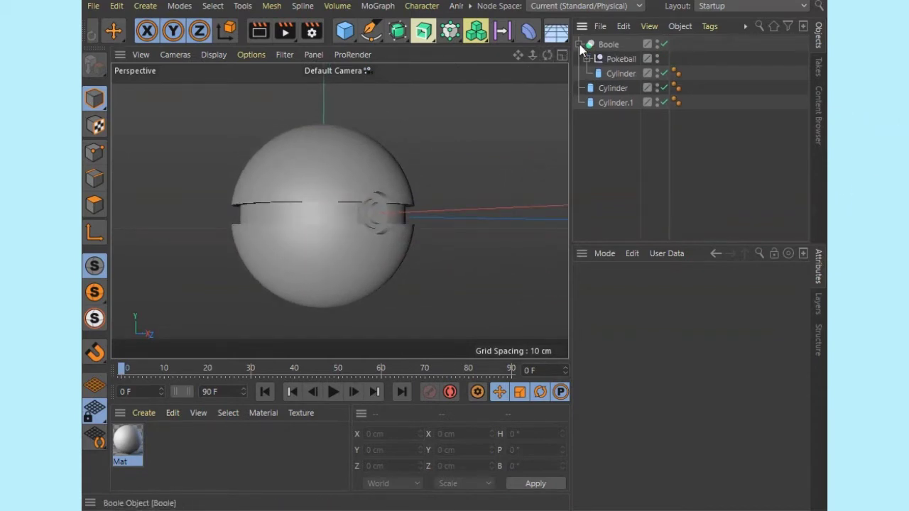
pyautogui.click(586, 58)
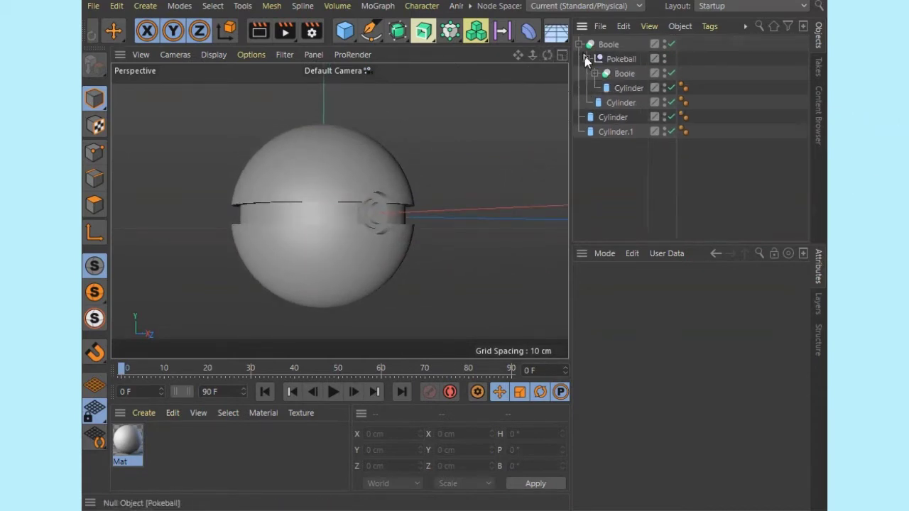
pyautogui.click(594, 74)
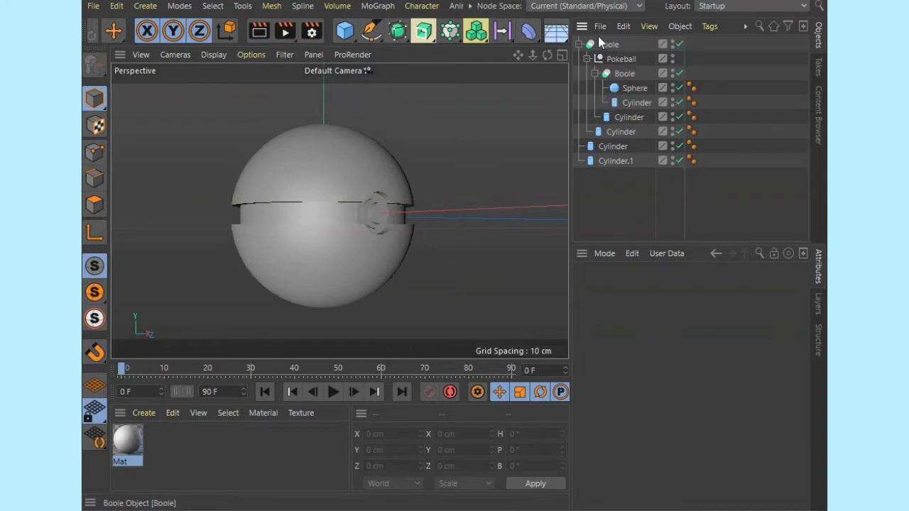
pyautogui.click(626, 88)
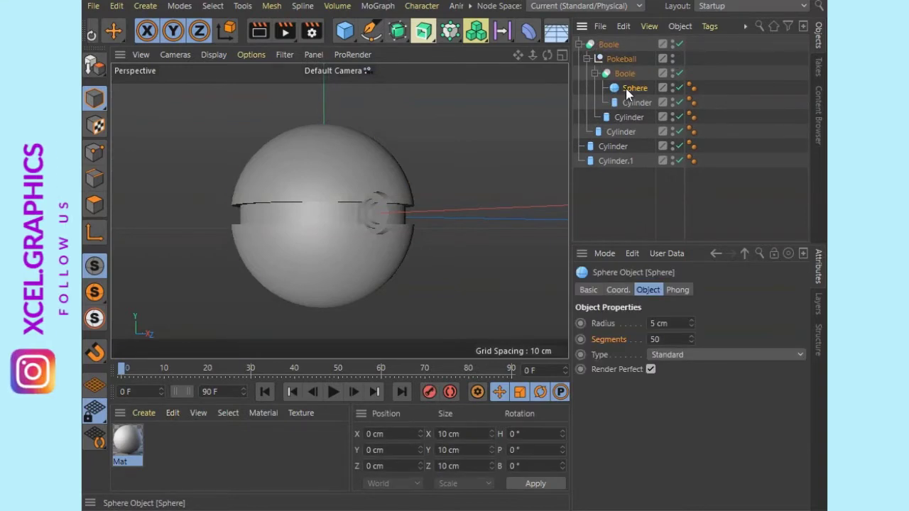
pyautogui.click(628, 103)
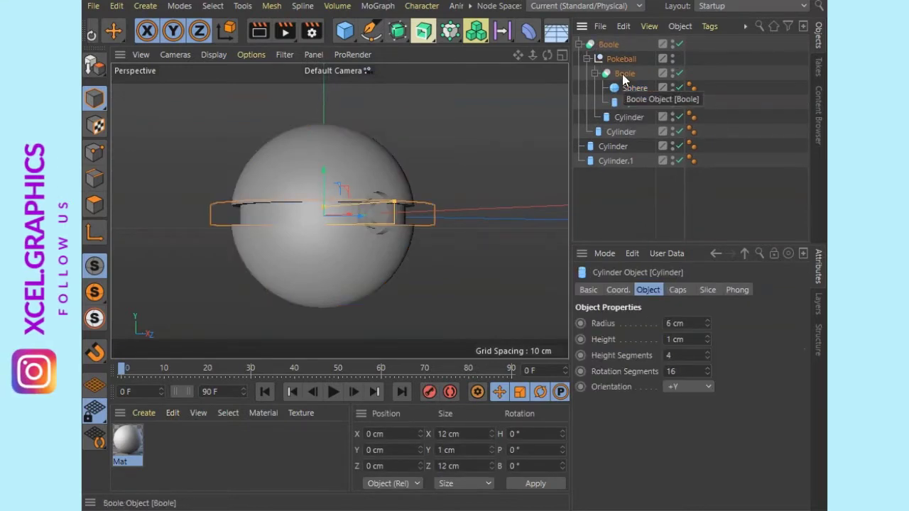
pyautogui.click(622, 75)
pyautogui.moveTo(547, 55); pyautogui.dragTo(547, 57)
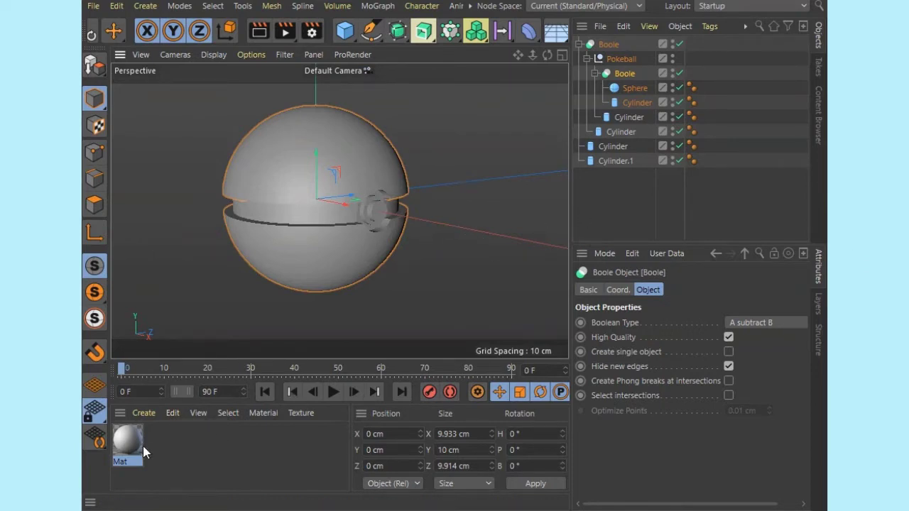
# Step: Apply the material Mat to the two top-level button cylinders, Cylinder.1 and Cylinder
pyautogui.moveTo(347, 378); pyautogui.dragTo(604, 162)
pyautogui.moveTo(125, 449); pyautogui.dragTo(623, 148)
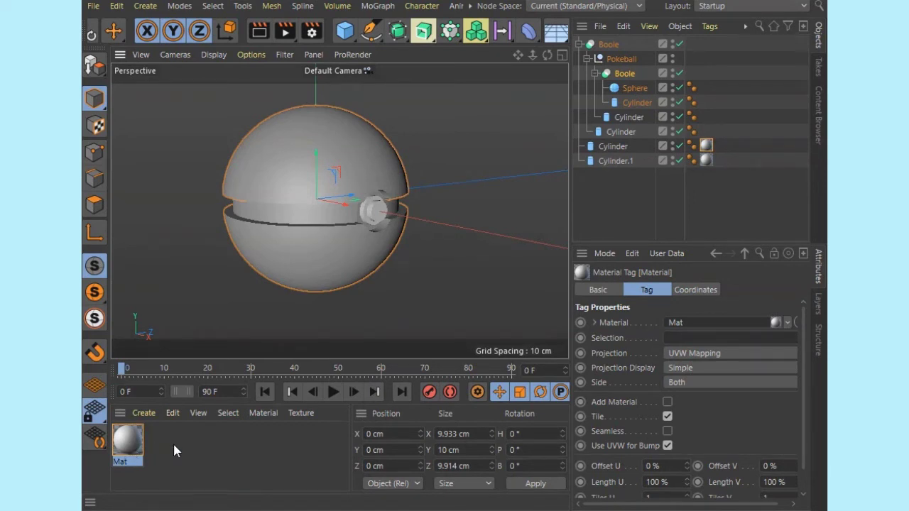
# Step: Create a second material named Black and set its colour value (V) to 10%
pyautogui.doubleClick(213, 440)
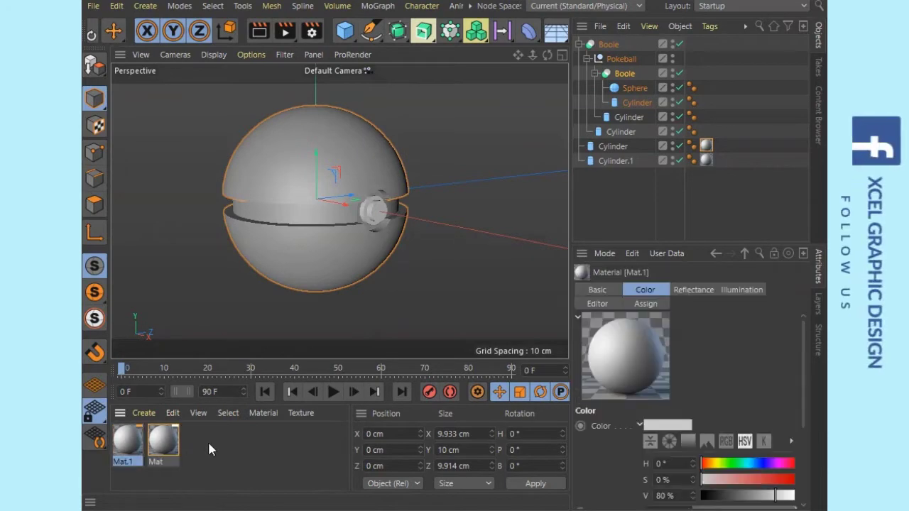
pyautogui.doubleClick(126, 443)
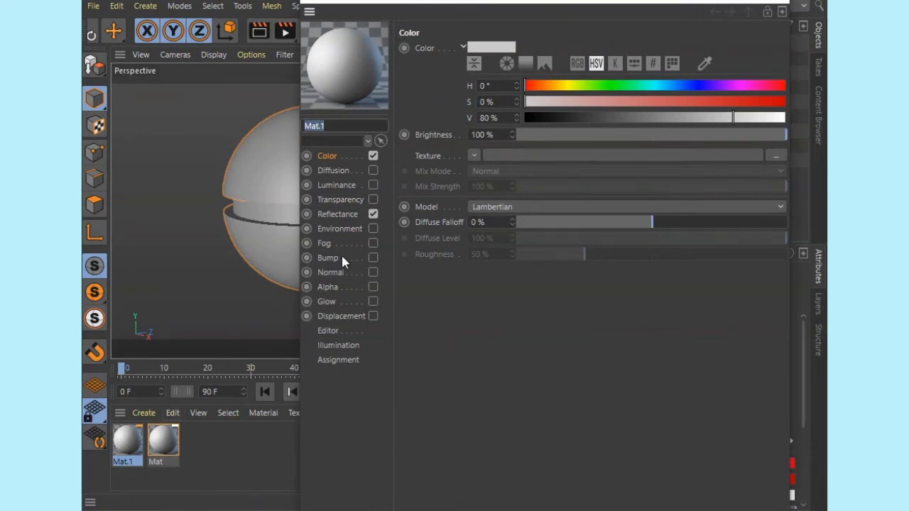
pyautogui.write('Ba')
pyautogui.write('lack')
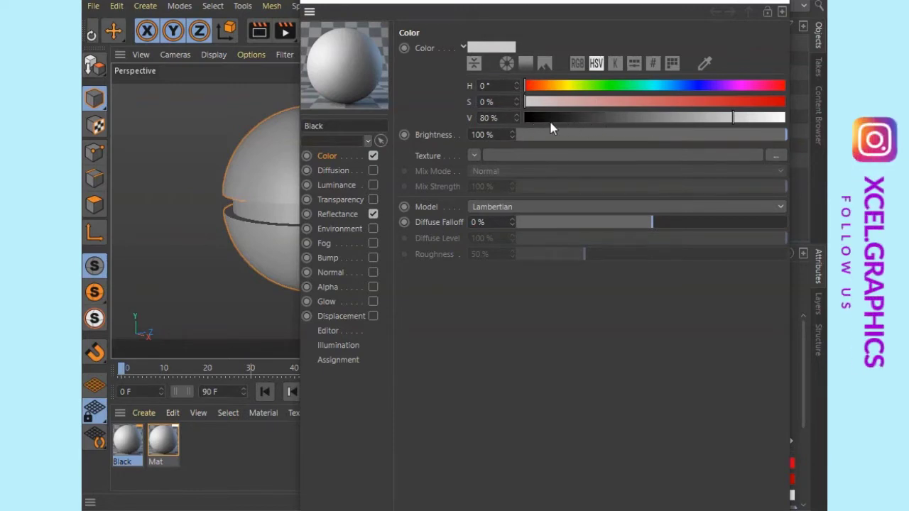
pyautogui.moveTo(561, 118); pyautogui.dragTo(551, 118)
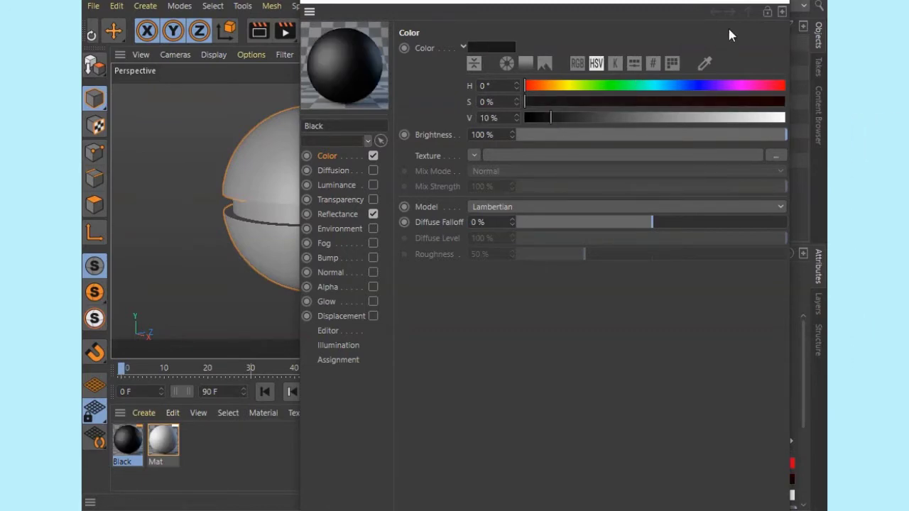
pyautogui.click(773, 1)
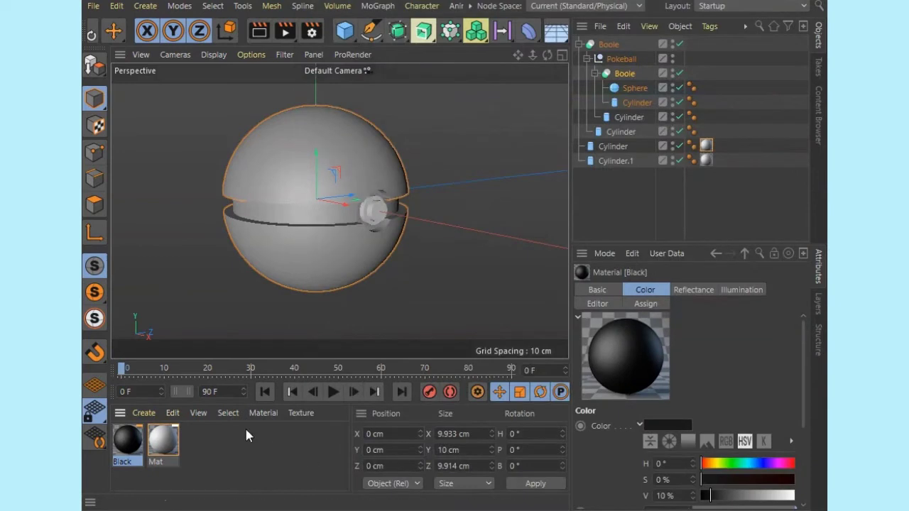
# Step: Apply the Black material to the cylinder directly under the Pokeball null that forms the ball's central band
pyautogui.moveTo(128, 448); pyautogui.dragTo(500, 186)
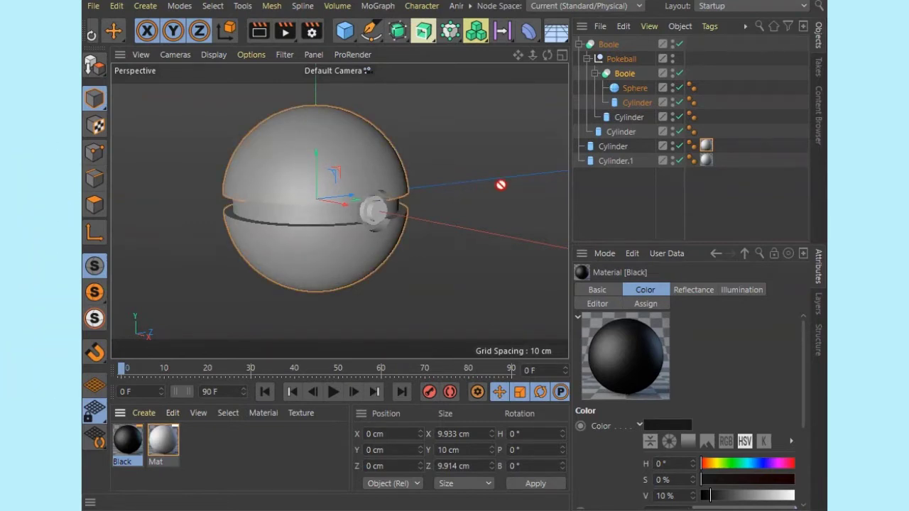
pyautogui.moveTo(628, 119); pyautogui.dragTo(625, 118)
pyautogui.click(625, 117)
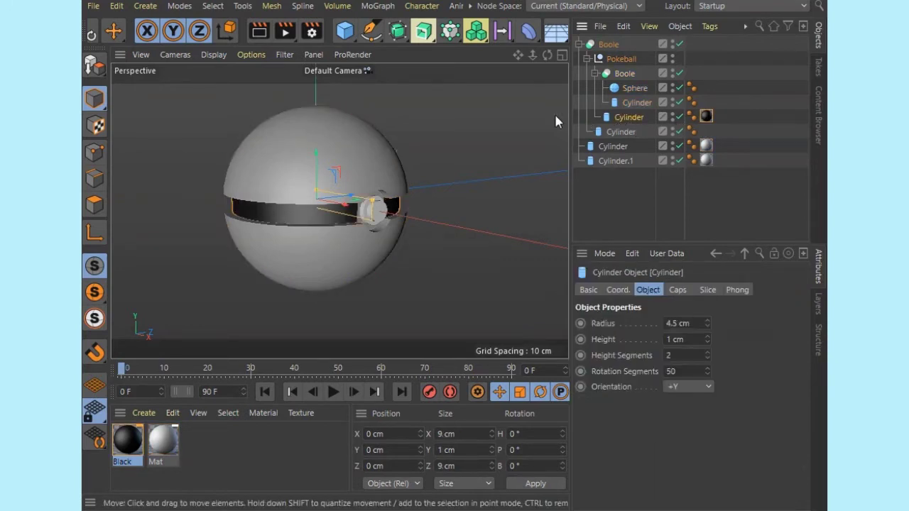
pyautogui.scroll(3, 327, 224)
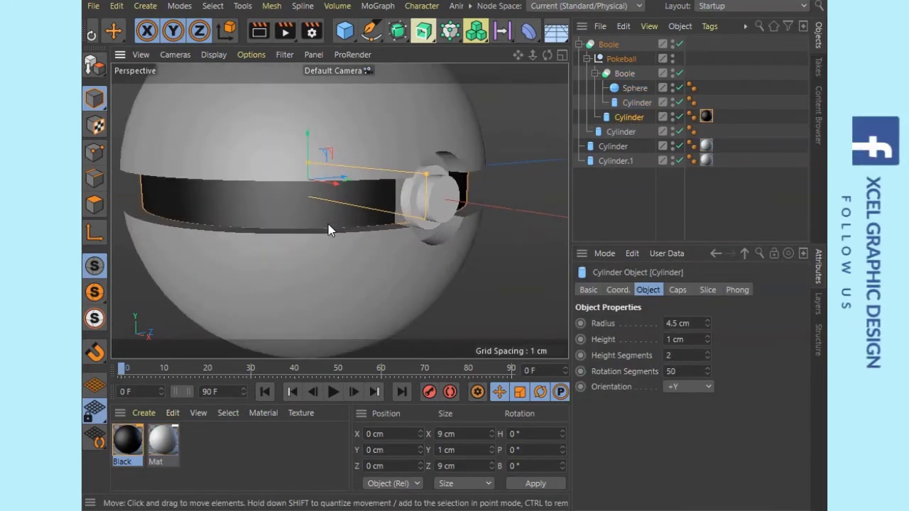
pyautogui.moveTo(547, 55); pyautogui.dragTo(403, 55)
pyautogui.moveTo(459, 62)
pyautogui.mouseDown()
pyautogui.moveTo(553, 60)
pyautogui.moveTo(472, 70)
pyautogui.mouseUp()
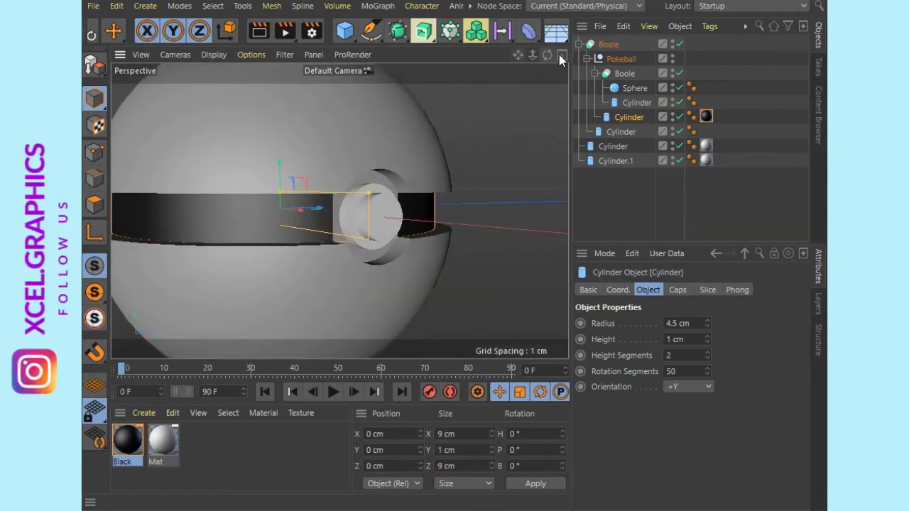
pyautogui.moveTo(553, 60); pyautogui.dragTo(518, 62)
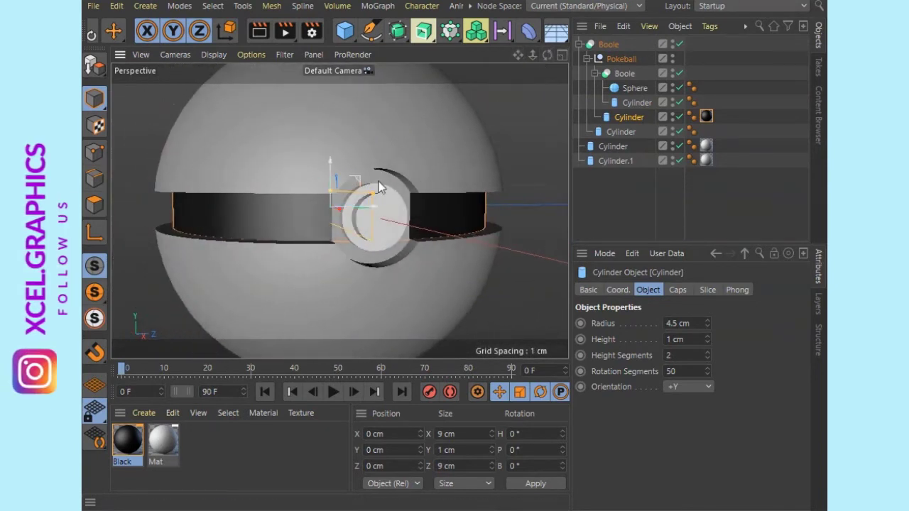
pyautogui.scroll(5, 356, 196)
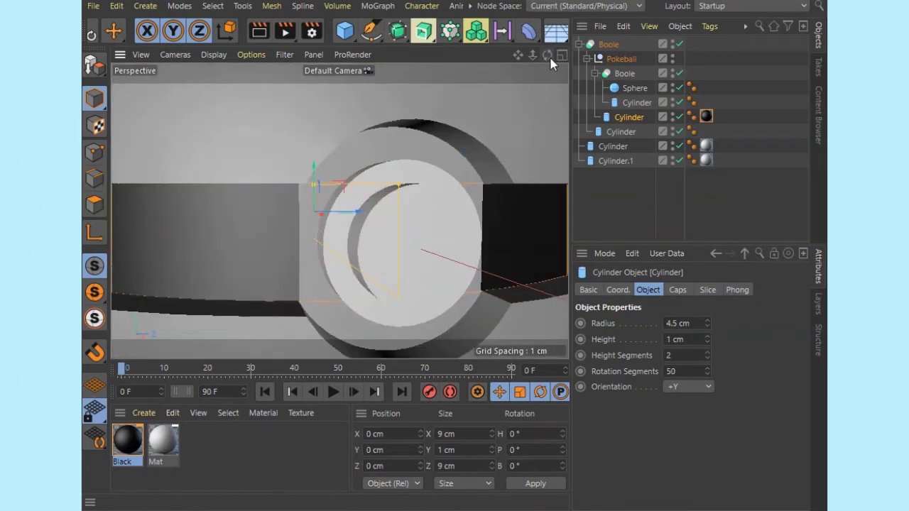
# Step: Apply the Black material to the cylinder directly under the outer Boole that cuts the button recess
pyautogui.moveTo(546, 55)
pyautogui.mouseDown()
pyautogui.moveTo(537, 47)
pyautogui.moveTo(549, 62)
pyautogui.mouseUp()
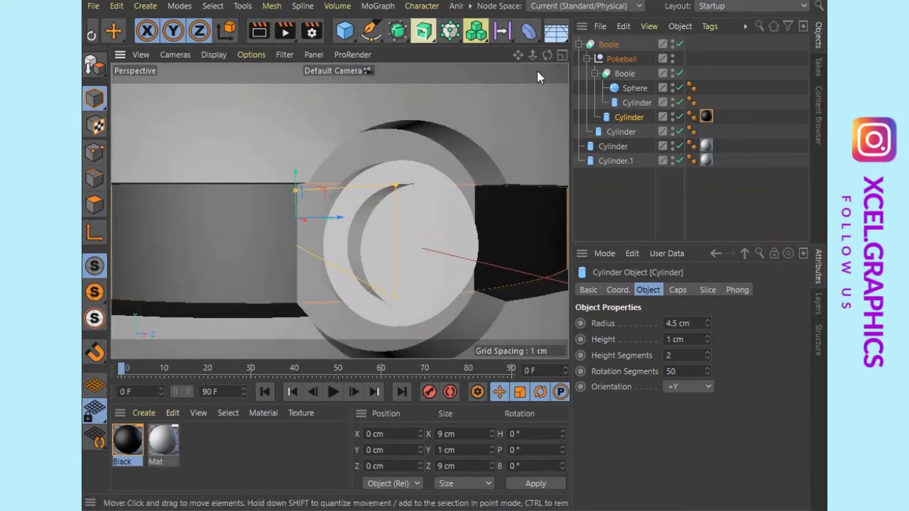
pyautogui.moveTo(541, 59); pyautogui.dragTo(543, 58)
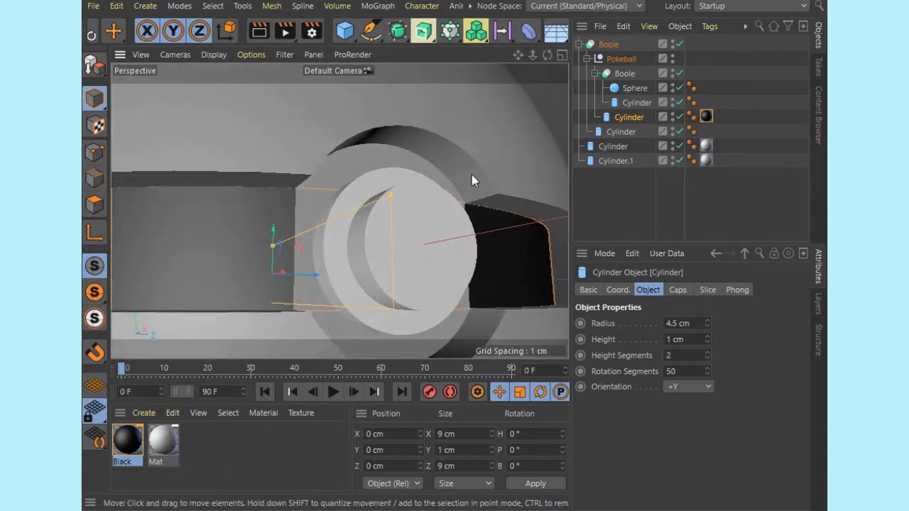
pyautogui.click(624, 133)
pyautogui.moveTo(140, 446); pyautogui.dragTo(616, 130)
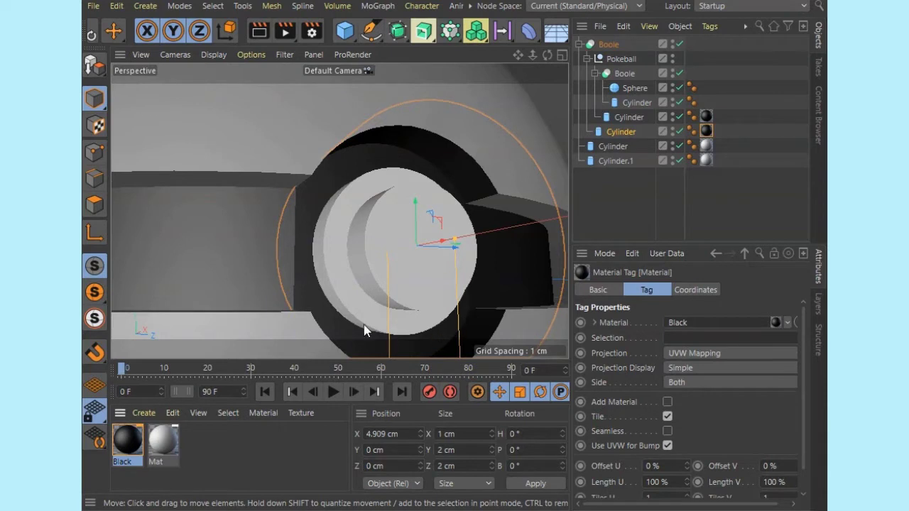
# Step: Disable both top-level button cylinders, the recess cylinder, the outer Boole and the central band cylinder to isolate the two ball halves
pyautogui.moveTo(533, 54); pyautogui.dragTo(340, 212)
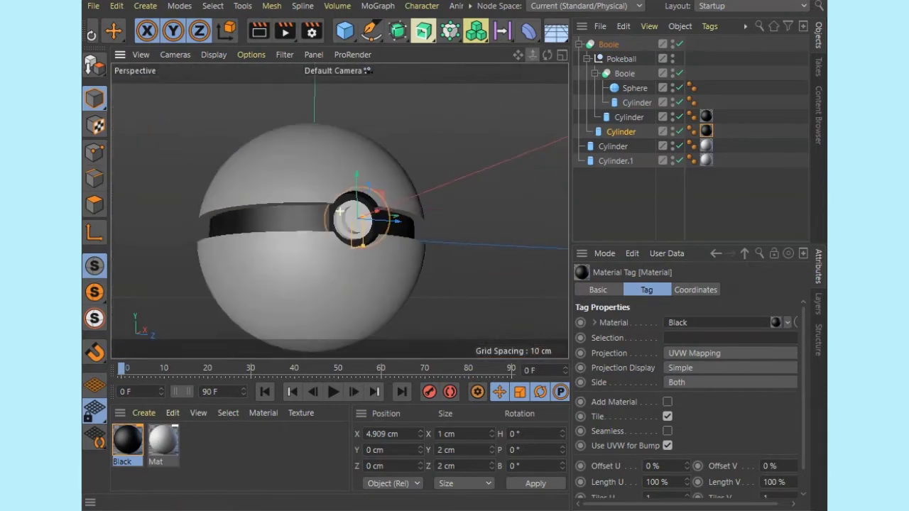
pyautogui.click(679, 161)
pyautogui.click(679, 146)
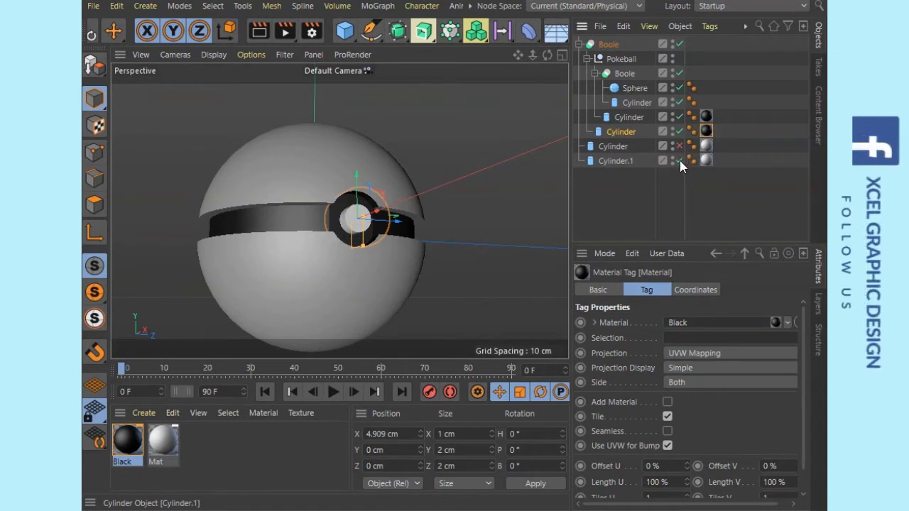
pyautogui.scroll(5, 346, 209)
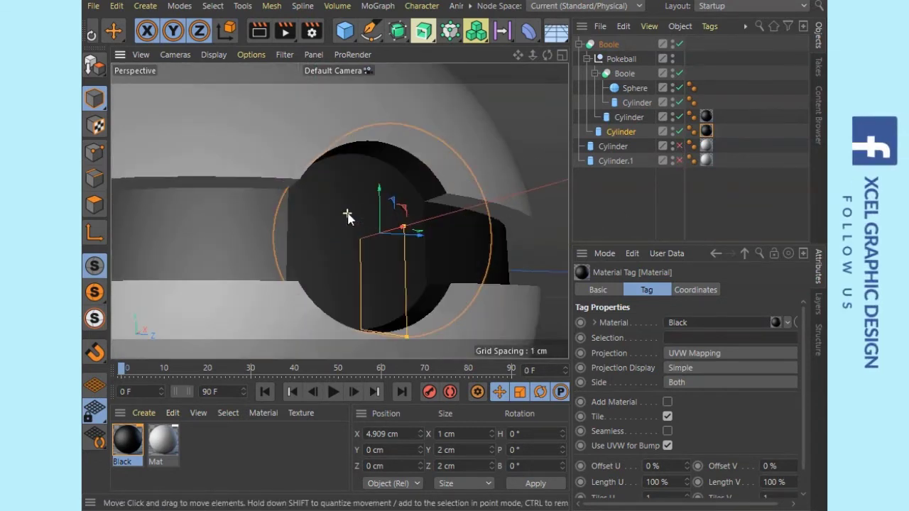
pyautogui.click(679, 131)
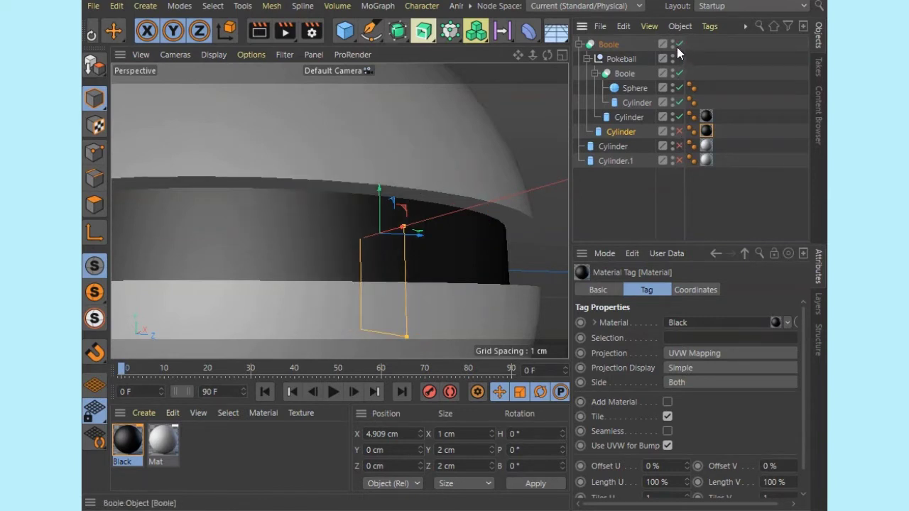
pyautogui.click(679, 44)
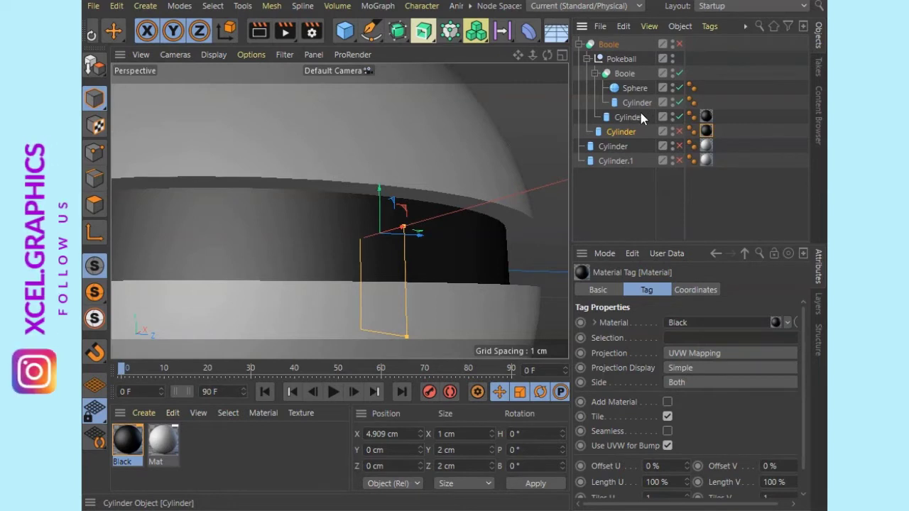
pyautogui.scroll(-5, 291, 199)
pyautogui.scroll(-2, 292, 205)
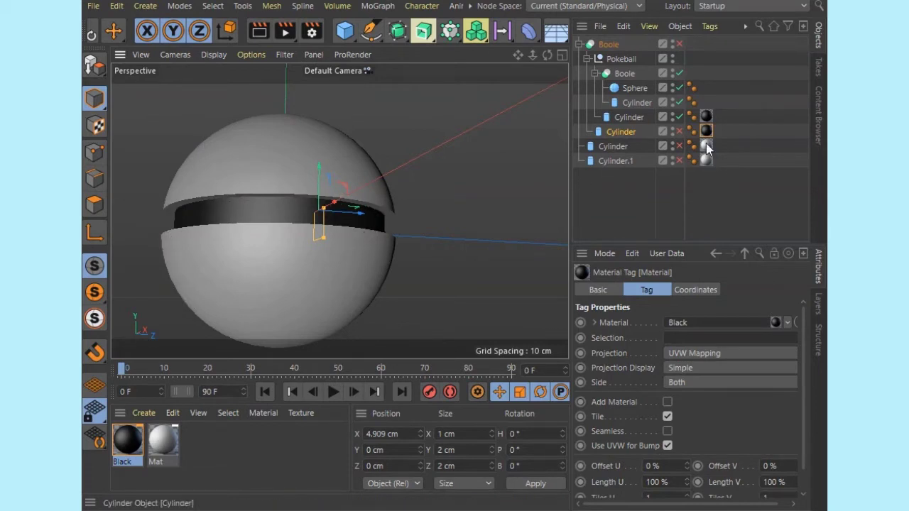
pyautogui.click(680, 117)
# Step: Examine the cut faces in the gap between the two ball halves from above and below
pyautogui.scroll(2, 256, 233)
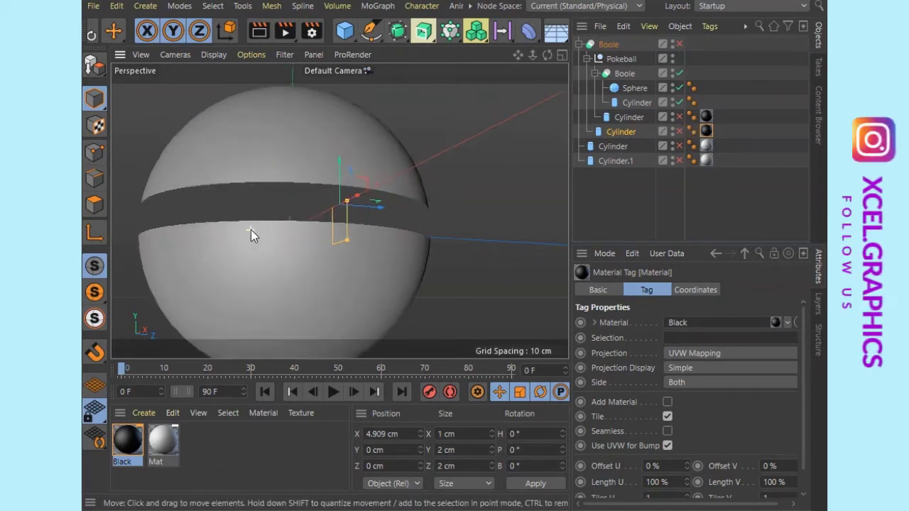
pyautogui.scroll(4, 251, 231)
pyautogui.moveTo(546, 55); pyautogui.dragTo(490, 63)
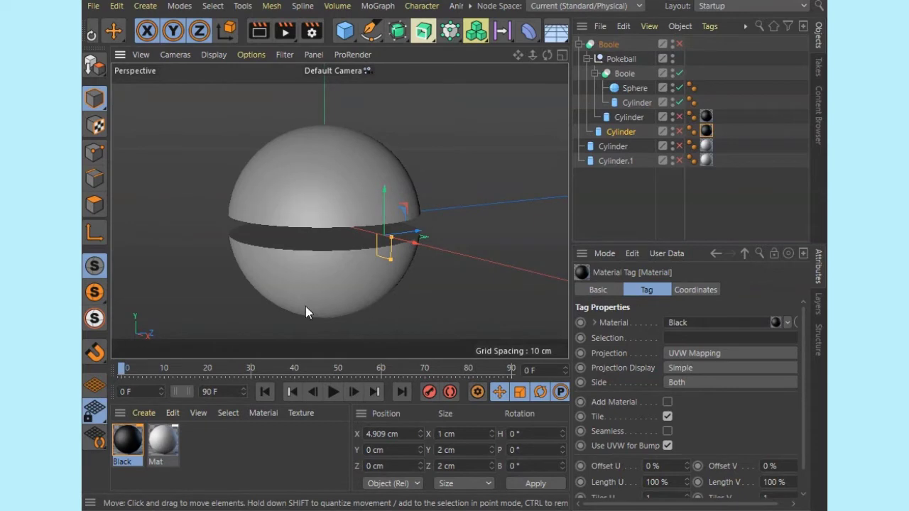
pyautogui.moveTo(551, 55)
pyautogui.mouseDown()
pyautogui.moveTo(551, 44)
pyautogui.moveTo(551, 54)
pyautogui.mouseUp()
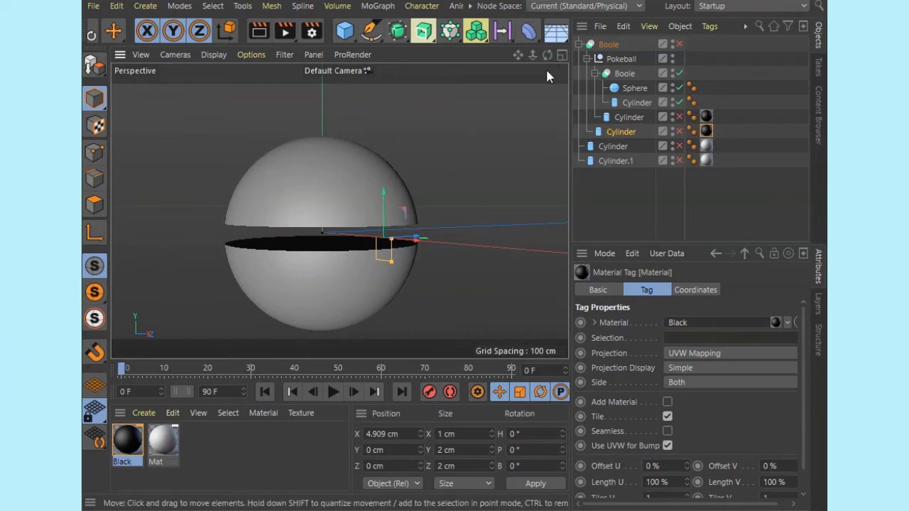
pyautogui.moveTo(532, 55)
pyautogui.mouseDown()
pyautogui.moveTo(561, 55)
pyautogui.moveTo(520, 49)
pyautogui.moveTo(527, 10)
pyautogui.mouseUp()
pyautogui.moveTo(533, 56)
pyautogui.mouseDown()
pyautogui.moveTo(529, 72)
pyautogui.moveTo(447, 144)
pyautogui.mouseUp()
pyautogui.click(348, 313)
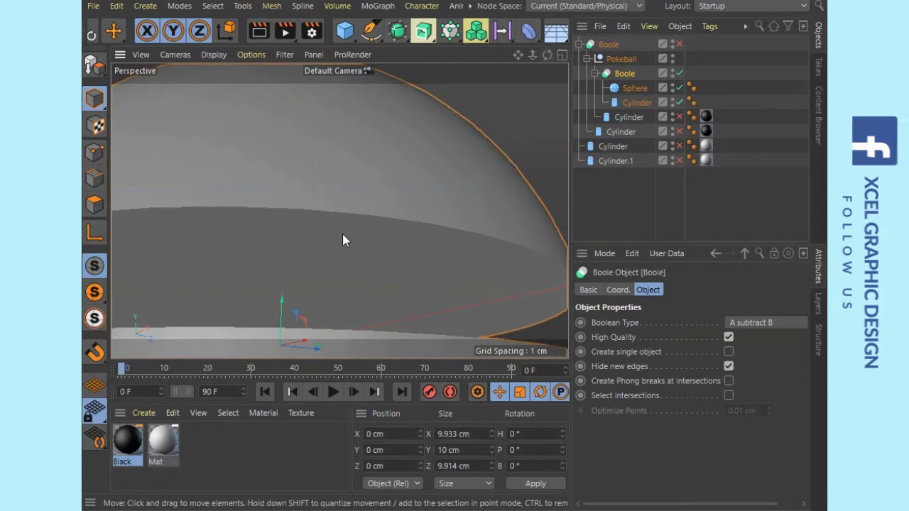
pyautogui.moveTo(547, 55); pyautogui.dragTo(534, 106)
pyautogui.moveTo(339, 211); pyautogui.dragTo(339, 211)
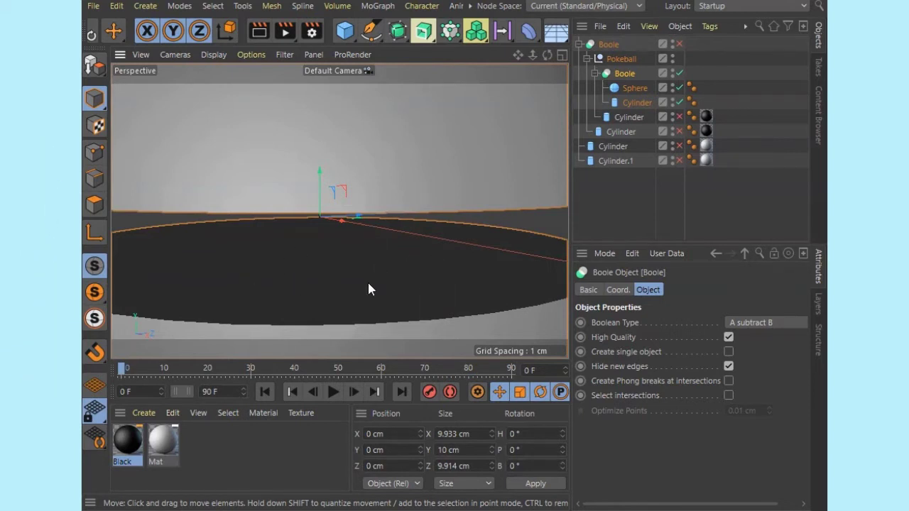
pyautogui.moveTo(548, 55); pyautogui.dragTo(550, 107)
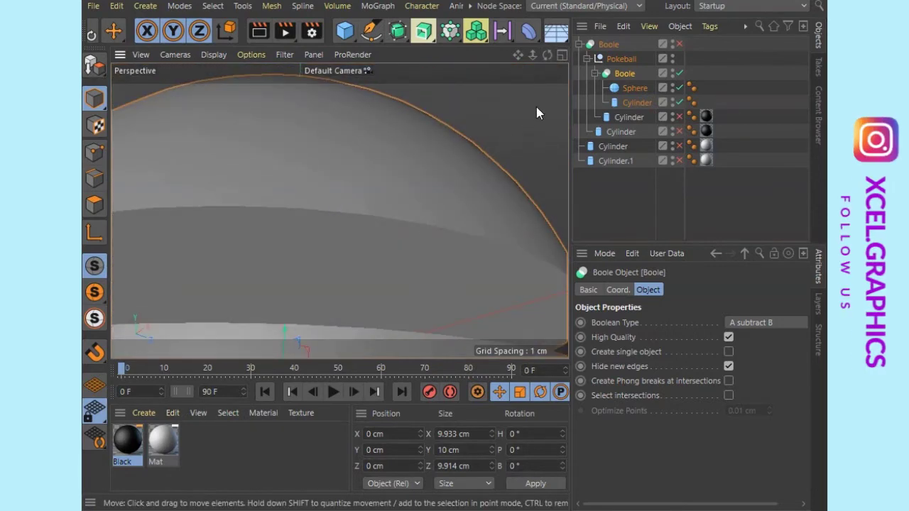
pyautogui.moveTo(547, 55); pyautogui.dragTo(453, 227)
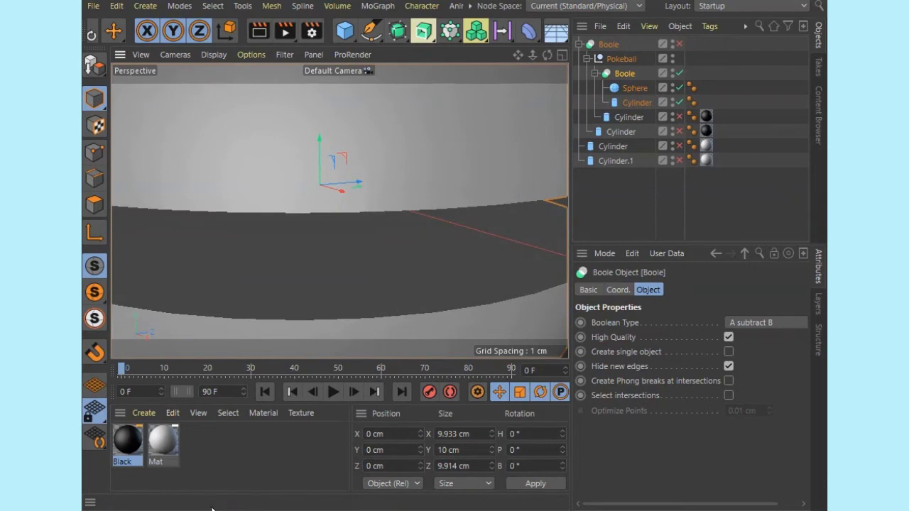
# Step: Create a third material and set its colour to red with saturation 78% and value 76%
pyautogui.doubleClick(212, 447)
pyautogui.doubleClick(132, 442)
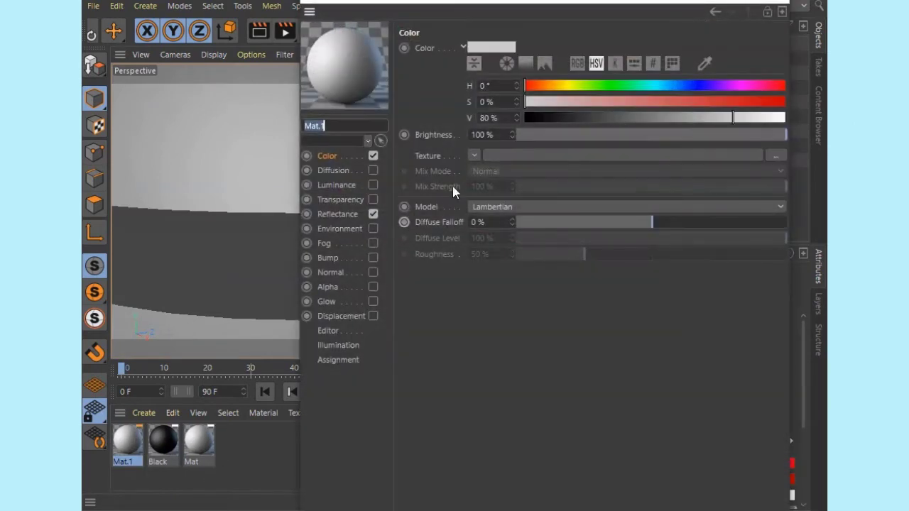
pyautogui.click(702, 117)
pyautogui.moveTo(705, 104); pyautogui.dragTo(723, 105)
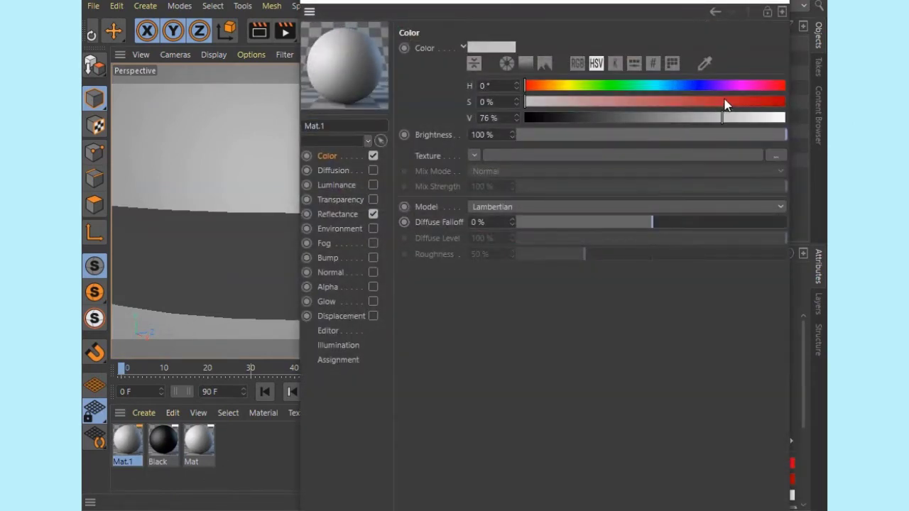
pyautogui.click(727, 104)
pyautogui.click(778, 1)
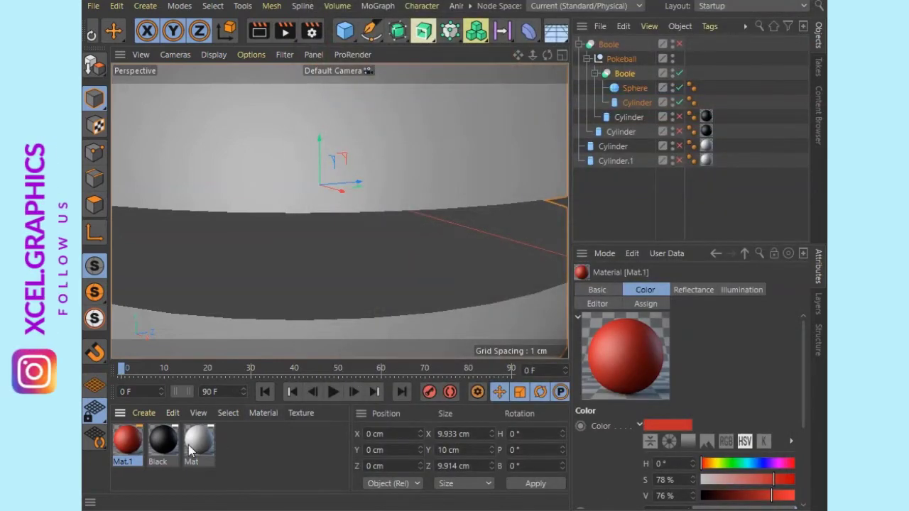
# Step: Apply the red material Mat.1 to the Sphere in the inner Boole
pyautogui.moveTo(128, 442); pyautogui.dragTo(646, 90)
pyautogui.press('h')
pyautogui.scroll(-4, 242, 236)
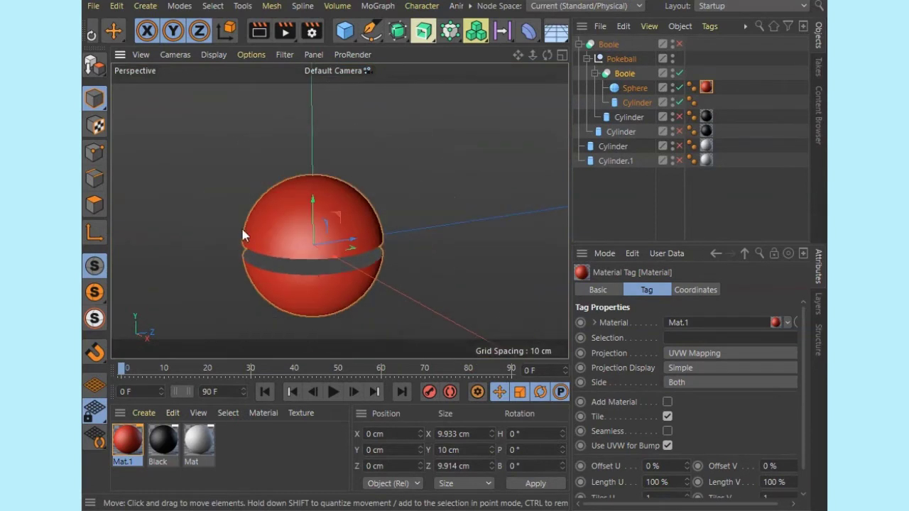
# Step: Apply the Black material to the cylinder in the inner Boole that forms the cut faces of the ball halves
pyautogui.scroll(6, 319, 226)
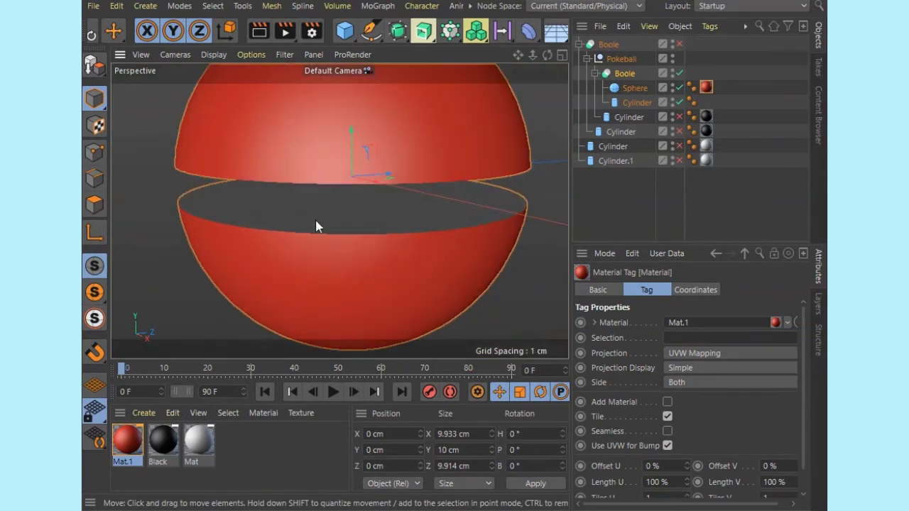
pyautogui.click(339, 219)
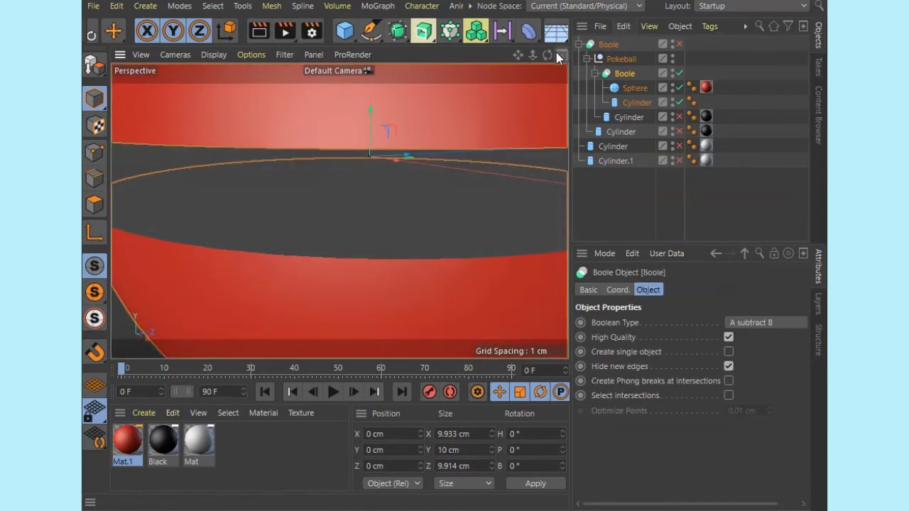
pyautogui.scroll(-5, 339, 211)
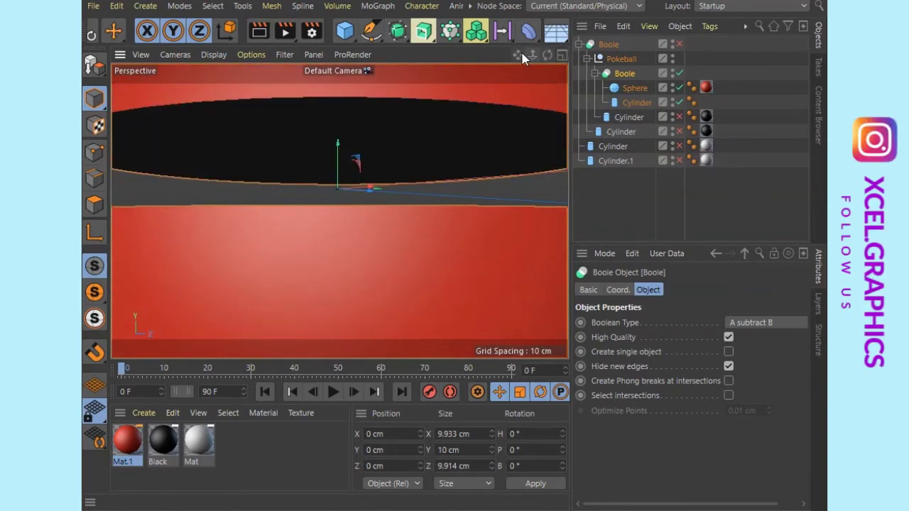
pyautogui.scroll(4, 339, 210)
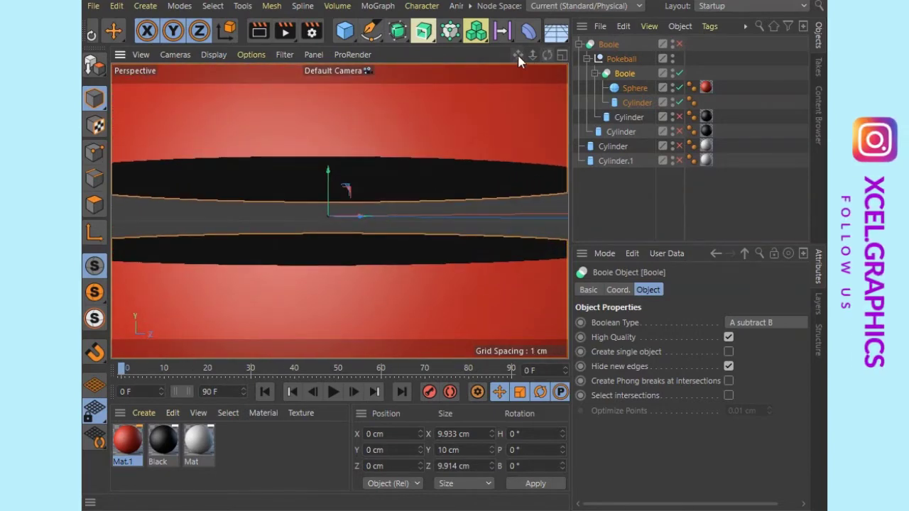
pyautogui.moveTo(545, 55); pyautogui.dragTo(542, 34)
pyautogui.moveTo(546, 81); pyautogui.dragTo(537, 100)
pyautogui.moveTo(179, 442); pyautogui.dragTo(640, 103)
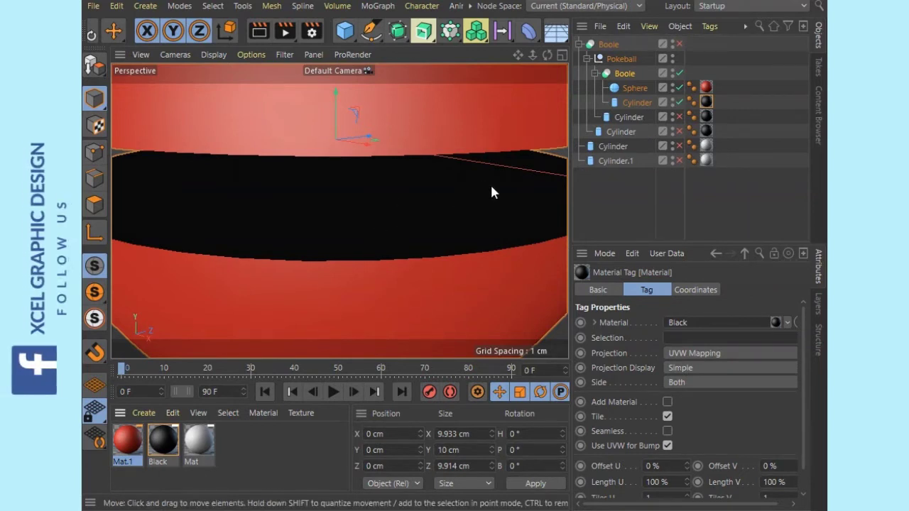
# Step: Check the black cut faces of both halves and re-enable the central band cylinder under the Pokeball null
pyautogui.moveTo(546, 54); pyautogui.dragTo(339, 211)
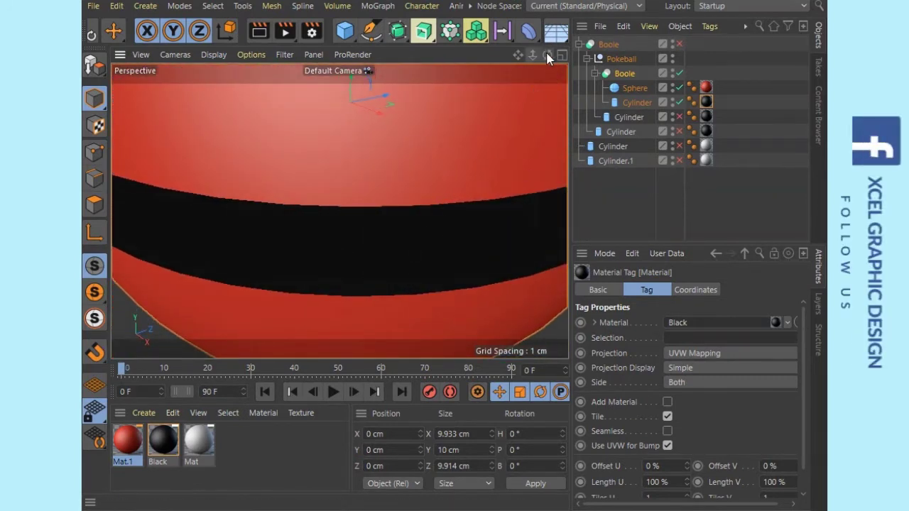
pyautogui.moveTo(546, 55); pyautogui.dragTo(339, 210)
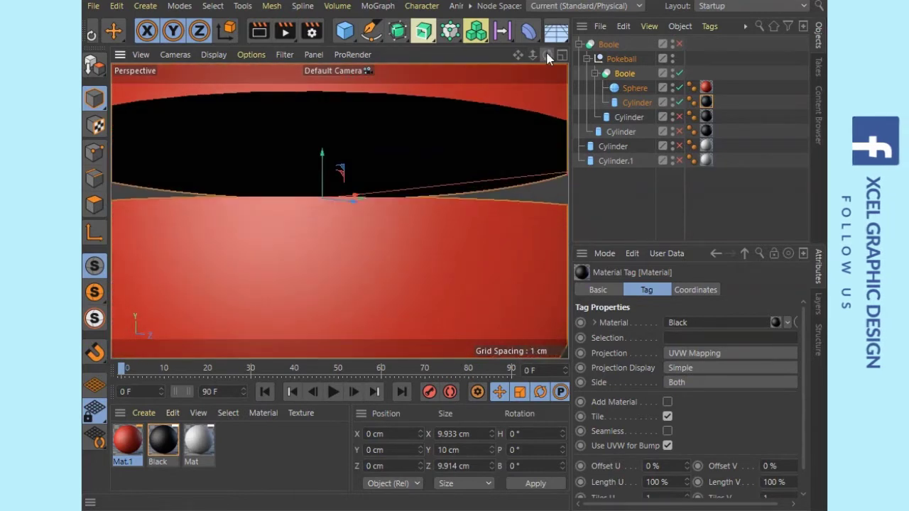
pyautogui.moveTo(535, 54); pyautogui.dragTo(339, 210)
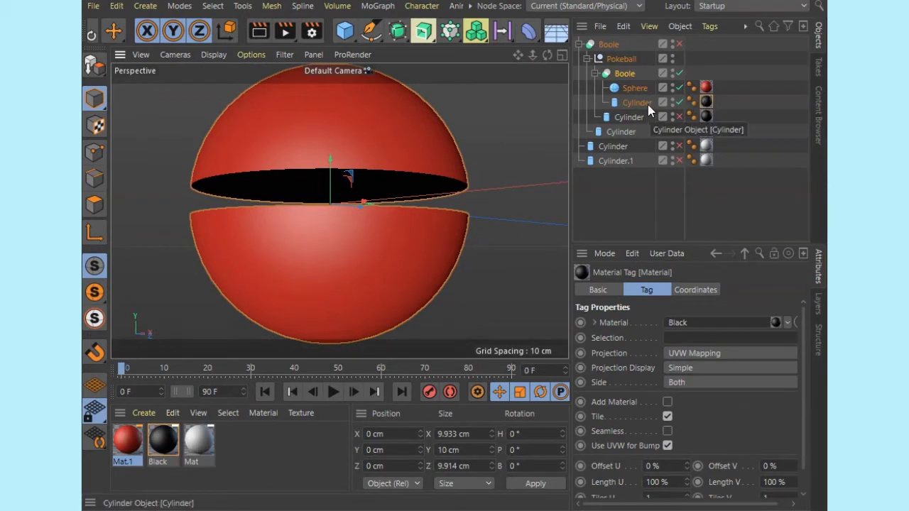
pyautogui.click(677, 114)
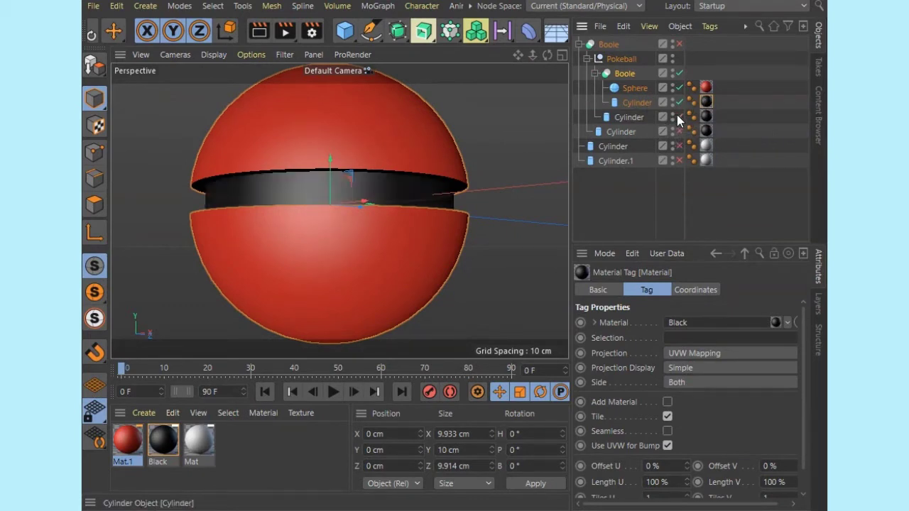
pyautogui.click(632, 117)
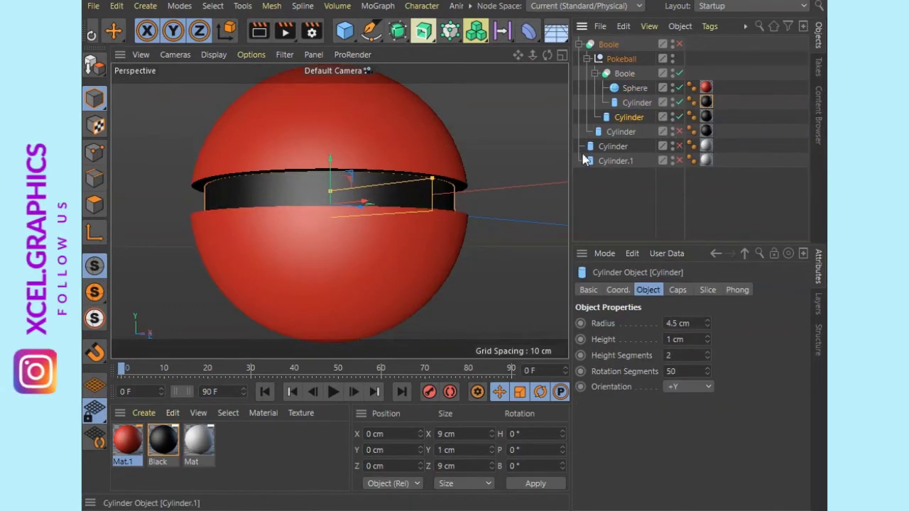
# Step: Inspect the band between the red halves and re-enable the button recess cylinder and the outer Boole
pyautogui.scroll(5, 291, 190)
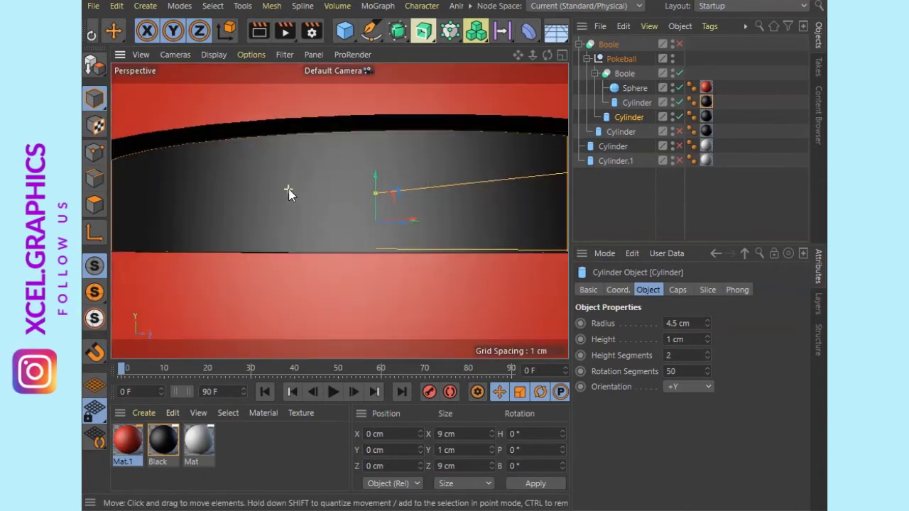
pyautogui.moveTo(547, 55); pyautogui.dragTo(588, 33)
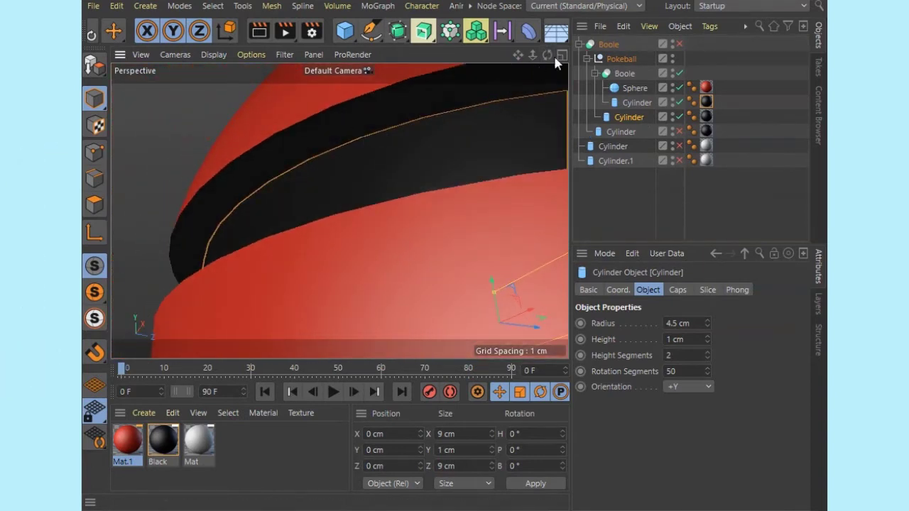
pyautogui.moveTo(547, 55); pyautogui.dragTo(448, 45)
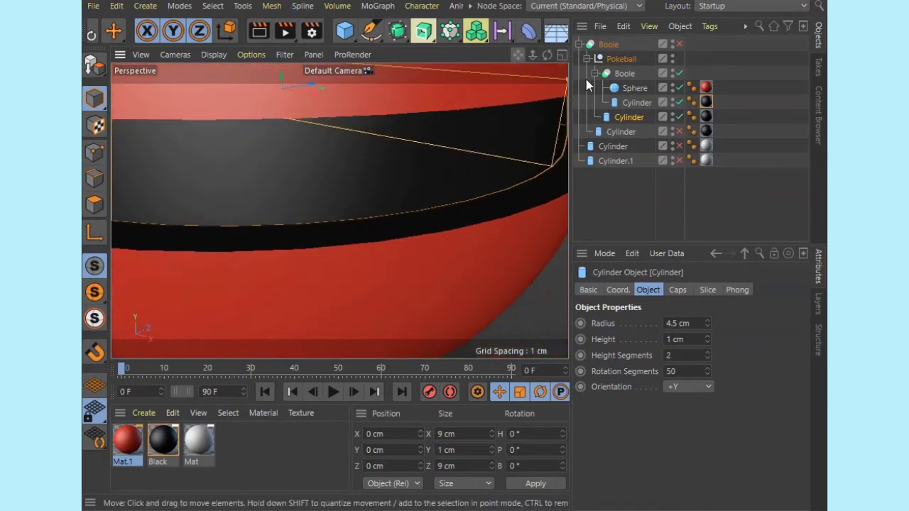
pyautogui.click(679, 132)
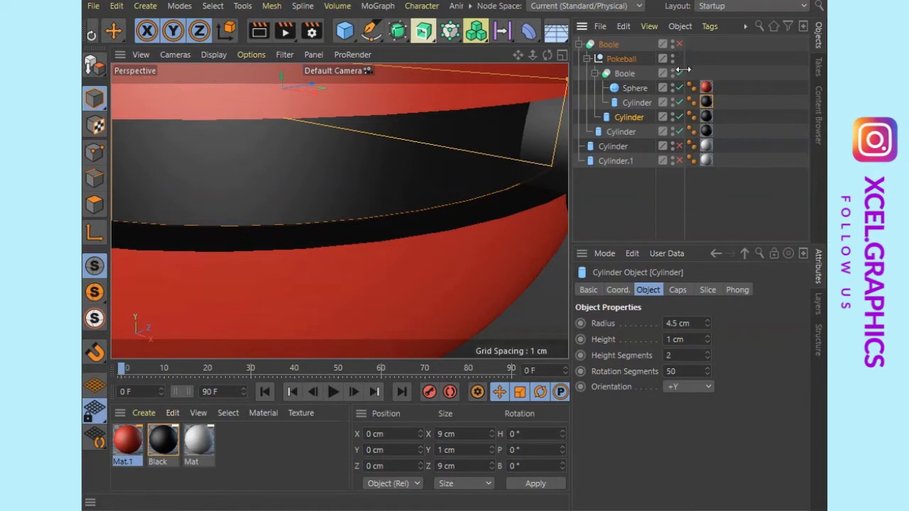
pyautogui.moveTo(519, 56); pyautogui.dragTo(323, 213)
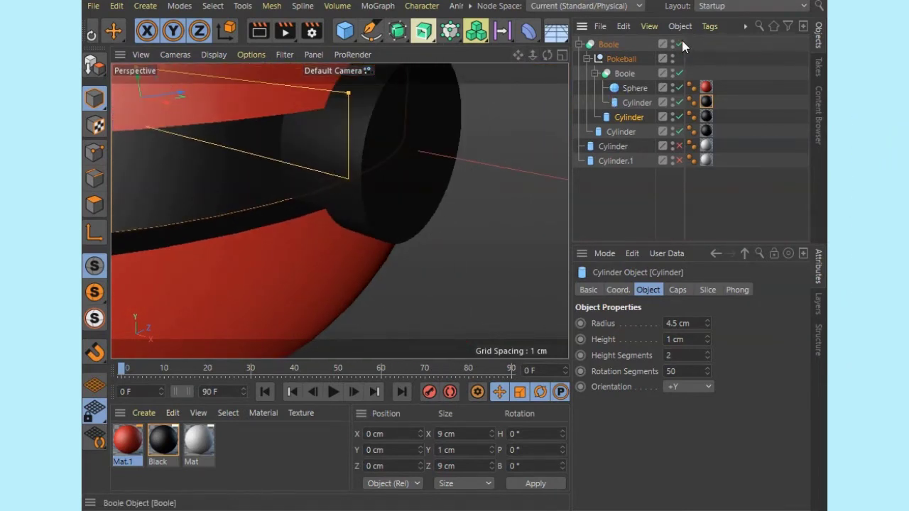
# Step: Check the button recess in the ball and re-enable the two button cylinders, Cylinder and Cylinder.1
pyautogui.click(681, 44)
pyautogui.moveTo(547, 55); pyautogui.dragTo(339, 211)
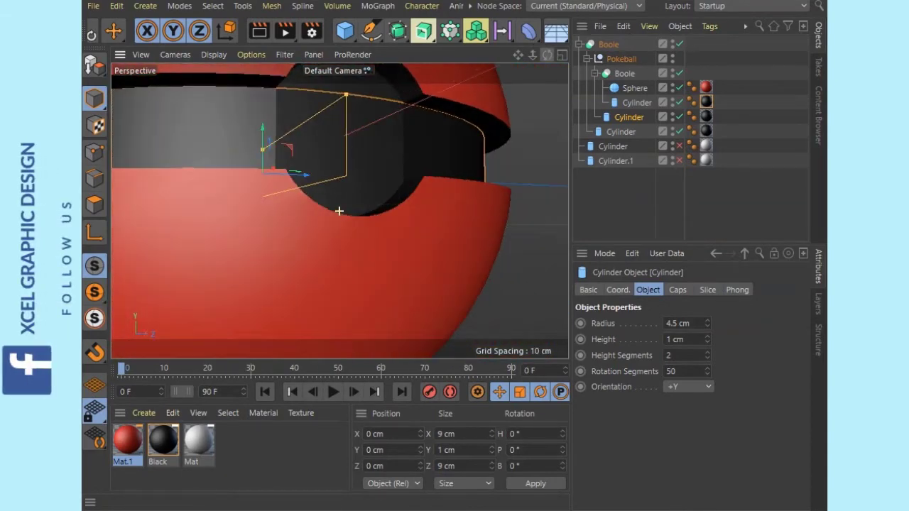
pyautogui.click(615, 131)
pyautogui.moveTo(514, 52); pyautogui.dragTo(533, 58)
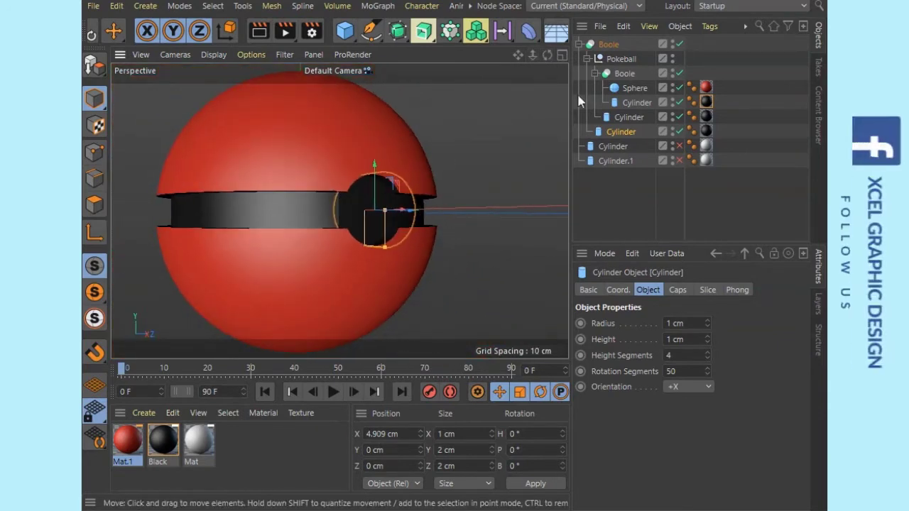
pyautogui.click(680, 146)
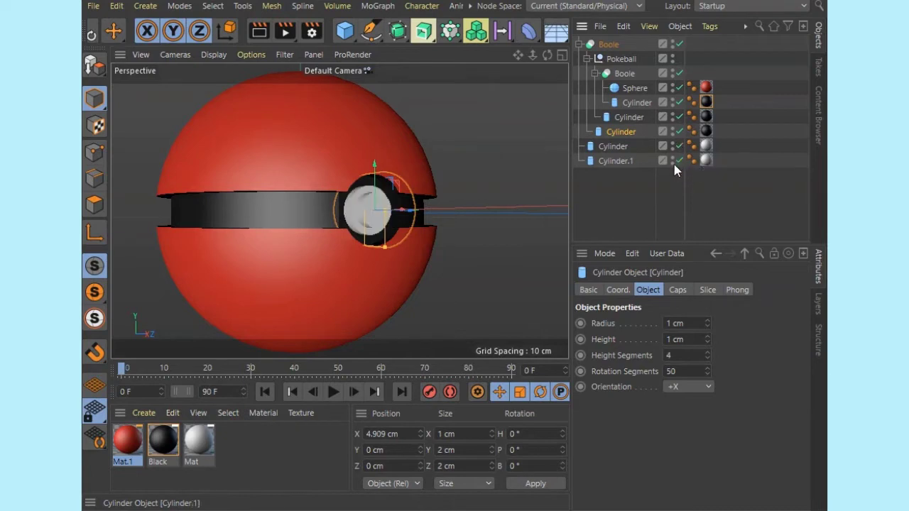
pyautogui.moveTo(547, 61)
pyautogui.mouseDown()
pyautogui.moveTo(526, 67)
pyautogui.moveTo(547, 62)
pyautogui.mouseUp()
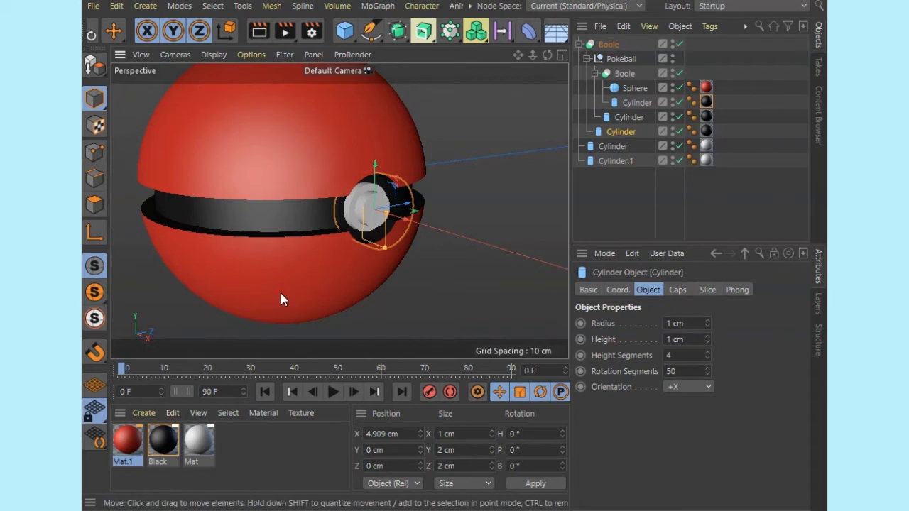
# Step: Rename the material Mat.1 as Red and load a Gradient shader into its color texture
pyautogui.doubleClick(127, 442)
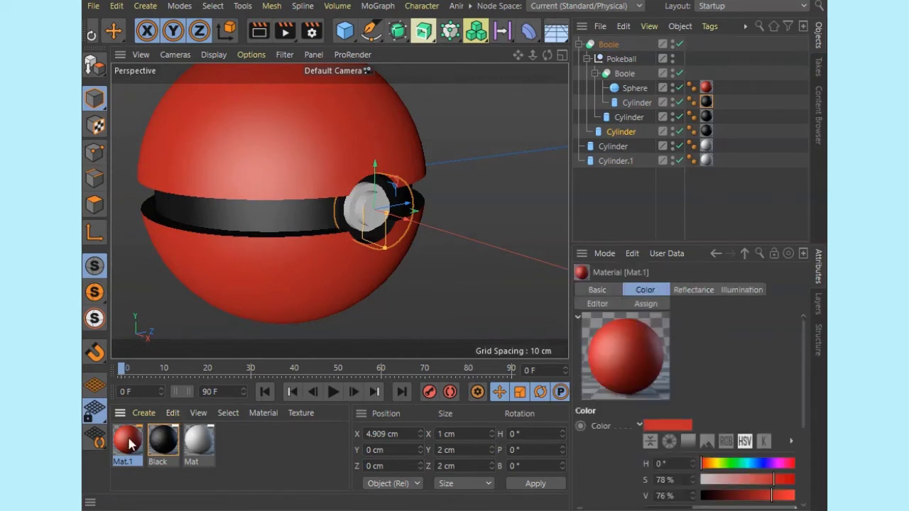
pyautogui.write('Red')
pyautogui.press('Return')
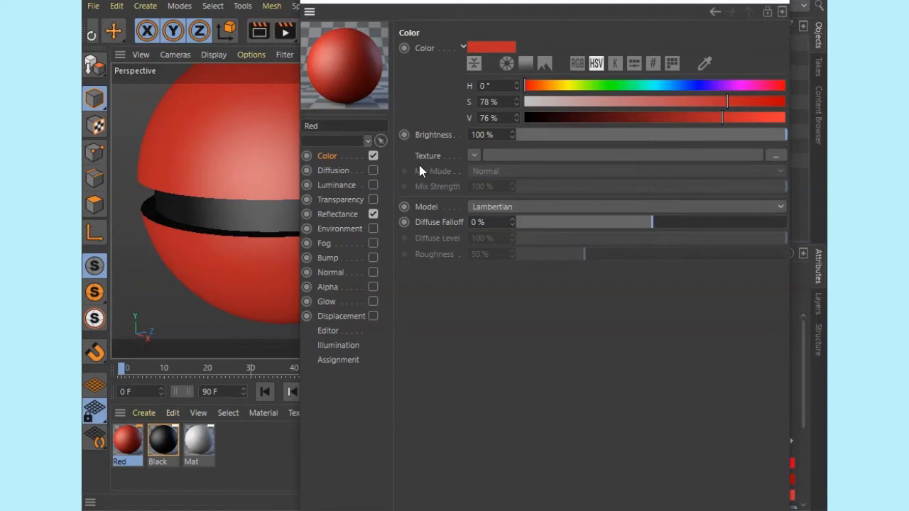
pyautogui.click(474, 155)
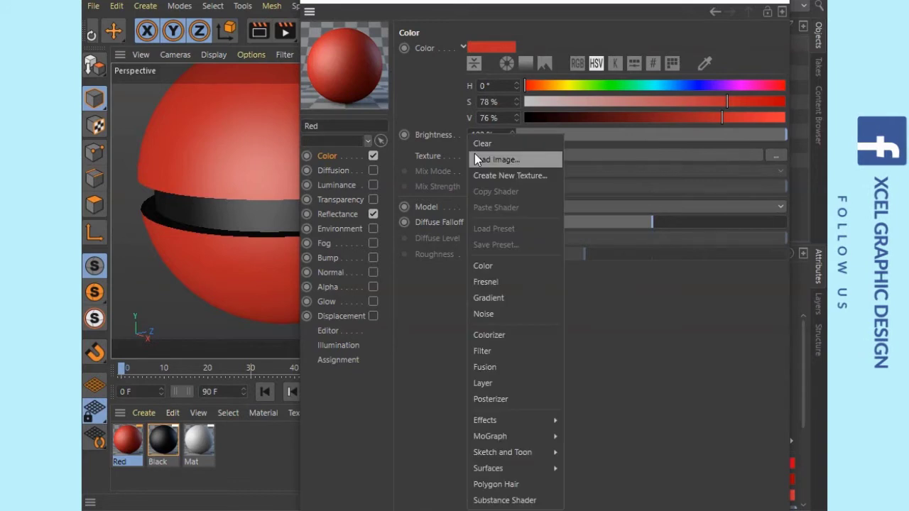
pyautogui.click(482, 295)
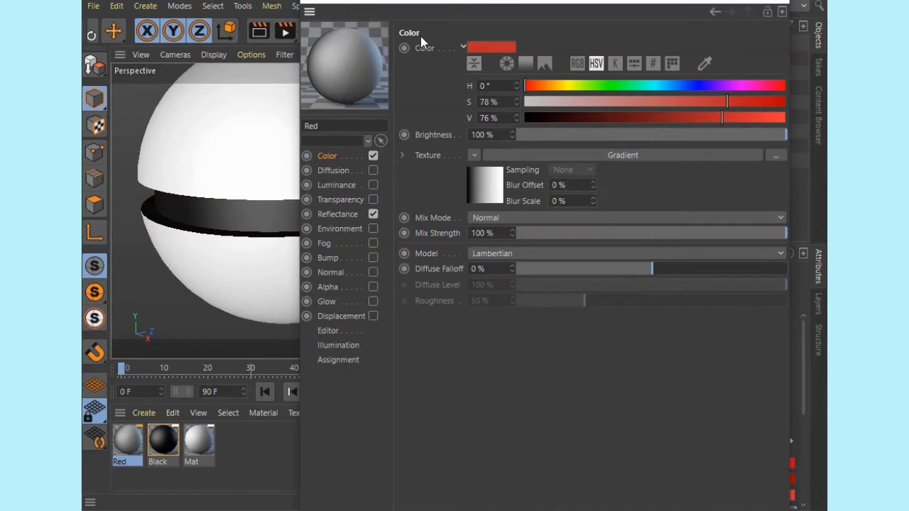
# Step: Examine how the black-to-white gradient runs across the ball from the back and from the button side
pyautogui.moveTo(459, 0); pyautogui.dragTo(629, 9)
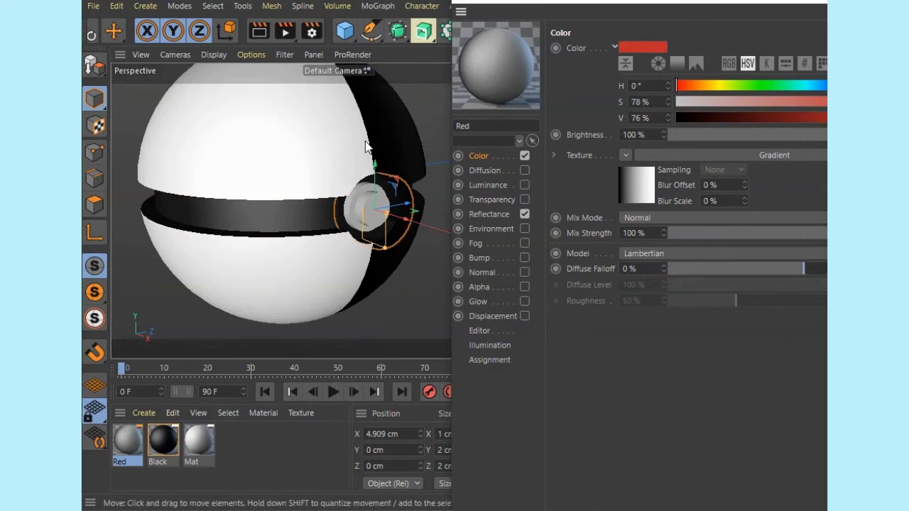
pyautogui.moveTo(630, 2); pyautogui.dragTo(680, 170)
pyautogui.moveTo(547, 55); pyautogui.dragTo(717, 58)
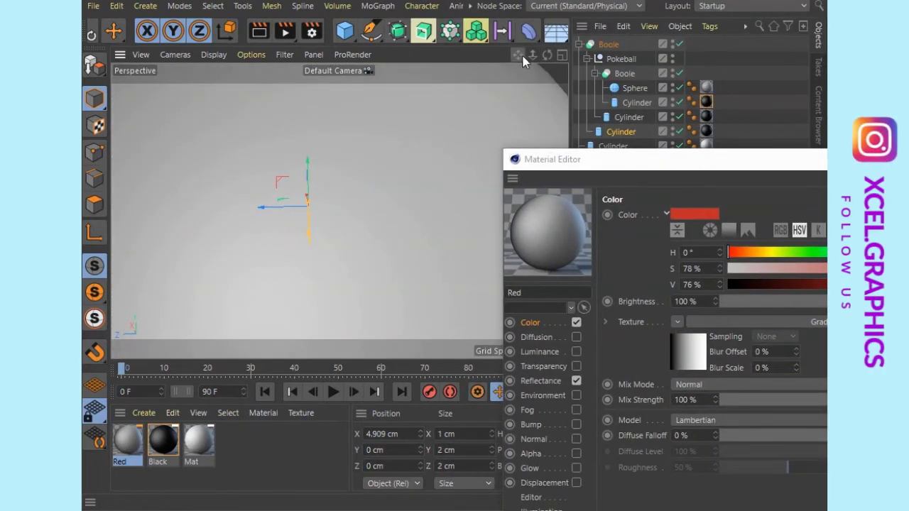
pyautogui.moveTo(533, 55); pyautogui.dragTo(238, 186)
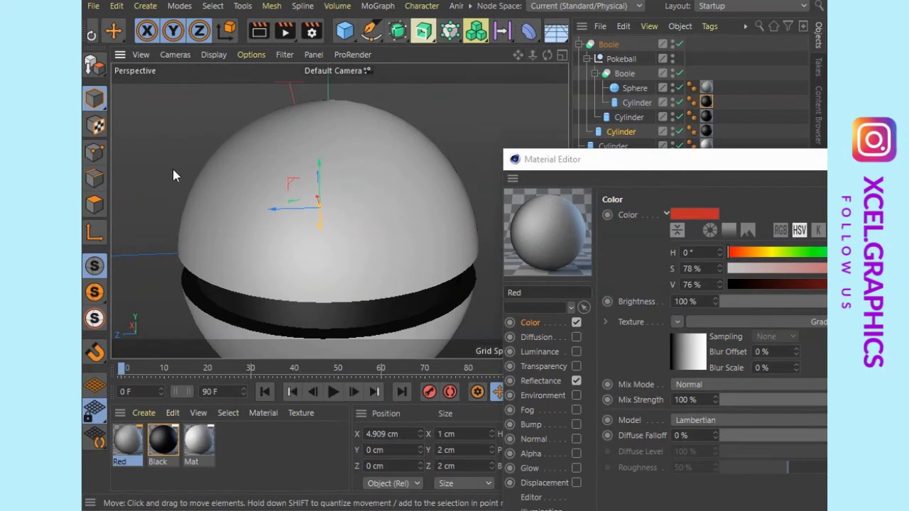
pyautogui.moveTo(547, 56); pyautogui.dragTo(394, 56)
pyautogui.moveTo(519, 56); pyautogui.dragTo(444, 7)
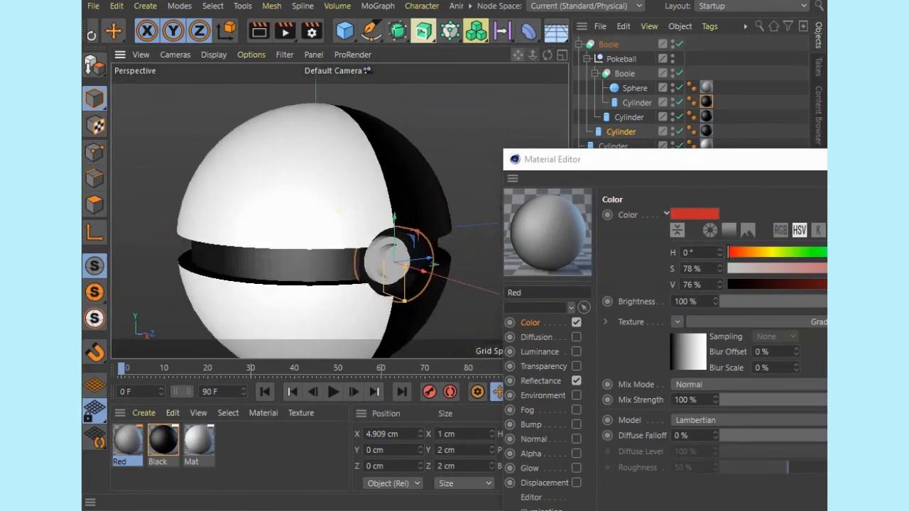
# Step: Set the gradient's black knot to red with H 360°, S 85% and V 85%
pyautogui.moveTo(624, 165); pyautogui.dragTo(496, 20)
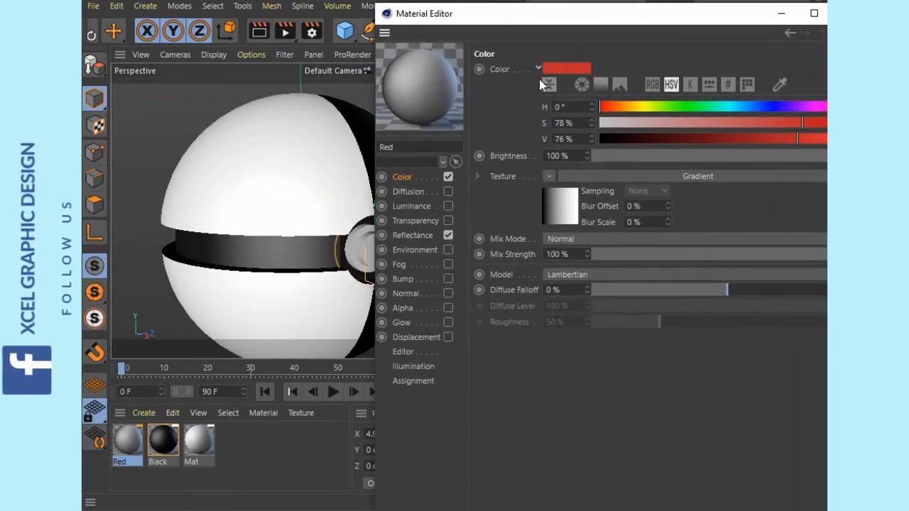
pyautogui.click(562, 197)
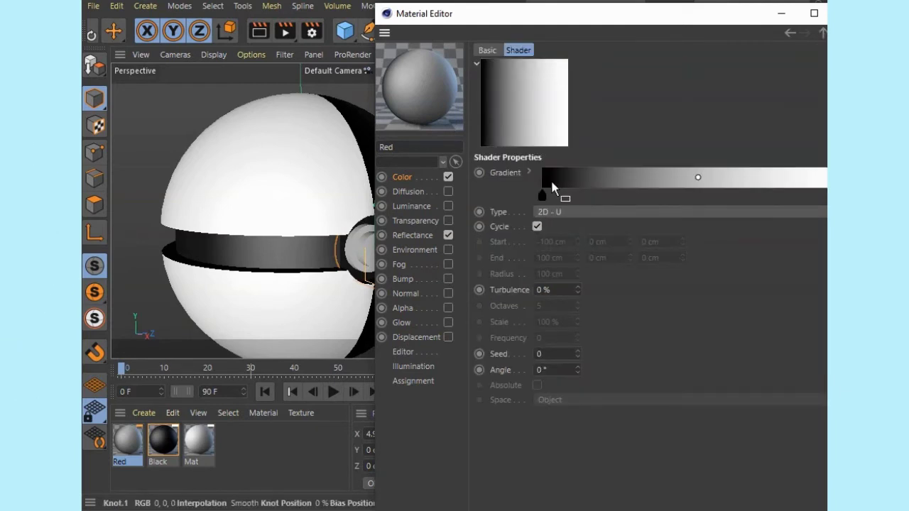
pyautogui.moveTo(564, 20); pyautogui.dragTo(493, 28)
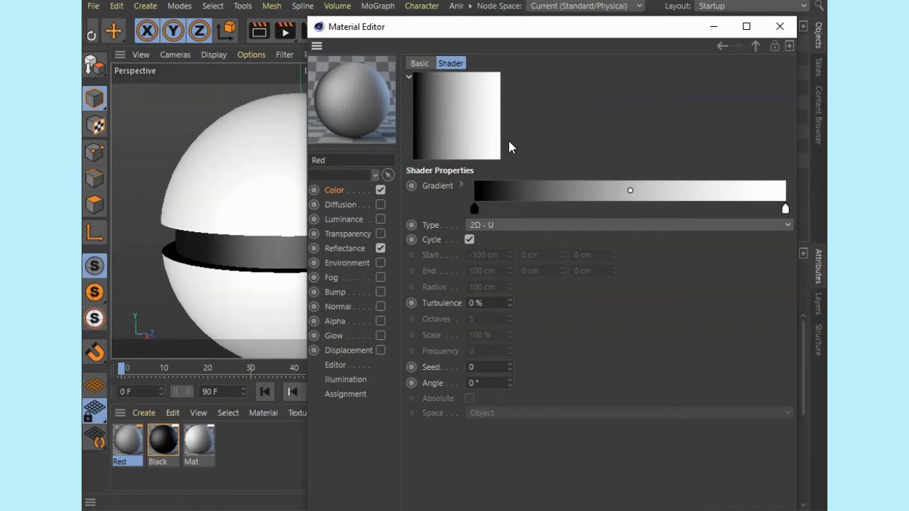
pyautogui.doubleClick(475, 208)
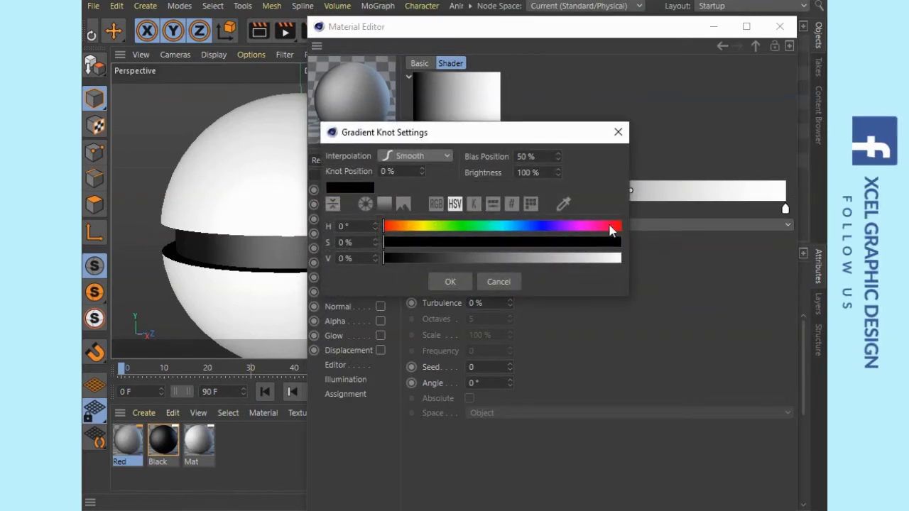
pyautogui.moveTo(607, 226); pyautogui.dragTo(628, 224)
pyautogui.moveTo(583, 244); pyautogui.dragTo(595, 241)
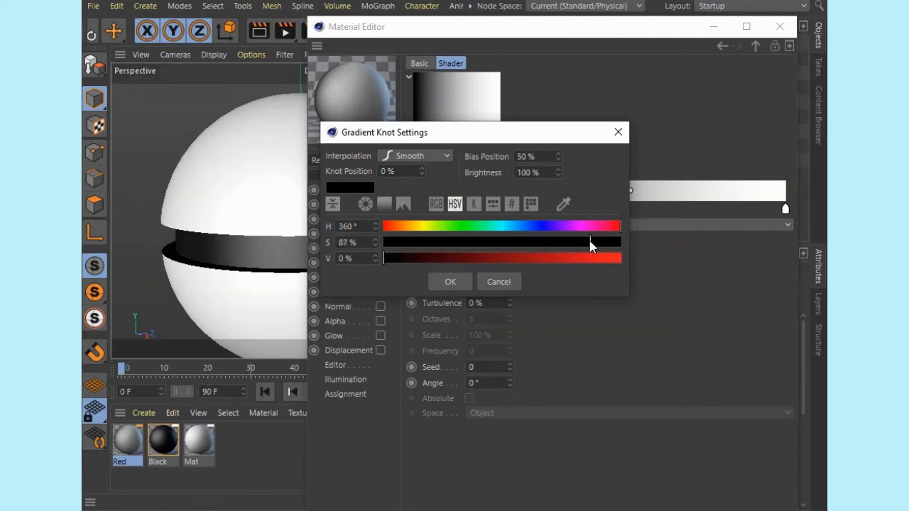
pyautogui.click(586, 260)
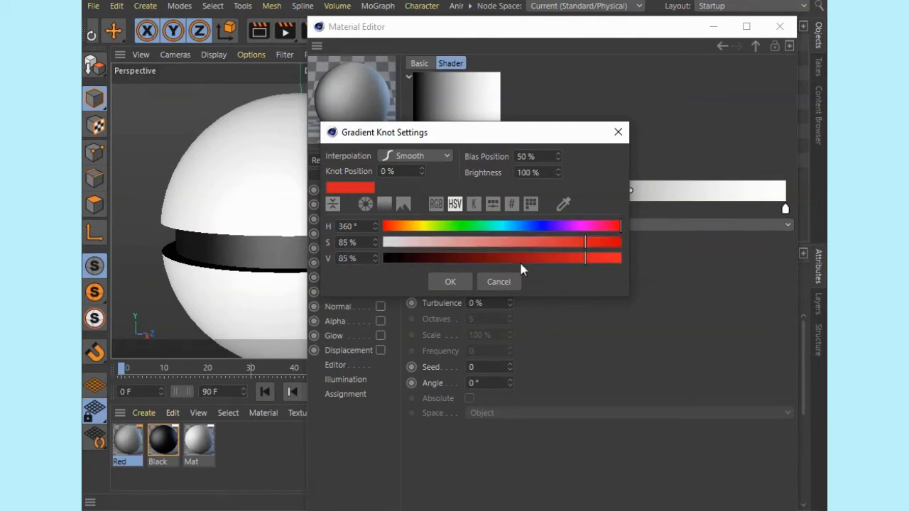
pyautogui.click(435, 283)
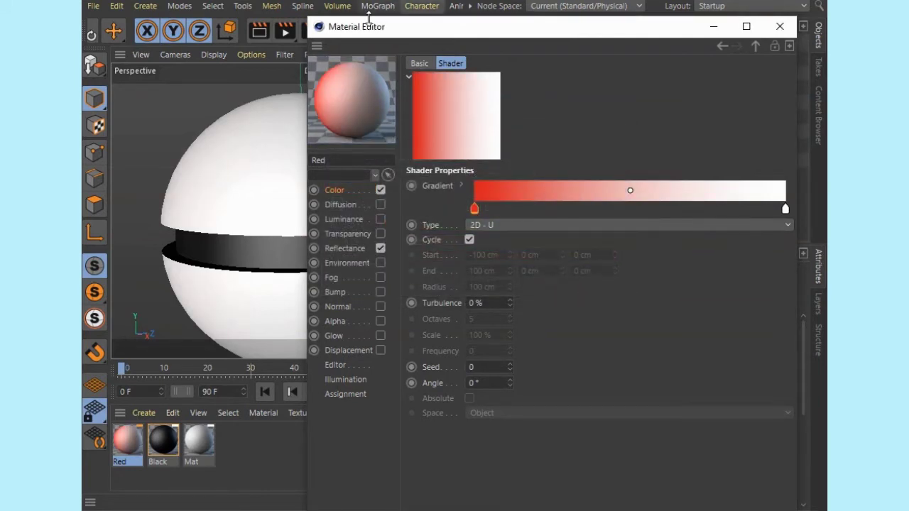
# Step: Check the gradient's direction on the ball and change its type to 2D - V
pyautogui.moveTo(370, 37); pyautogui.dragTo(534, 21)
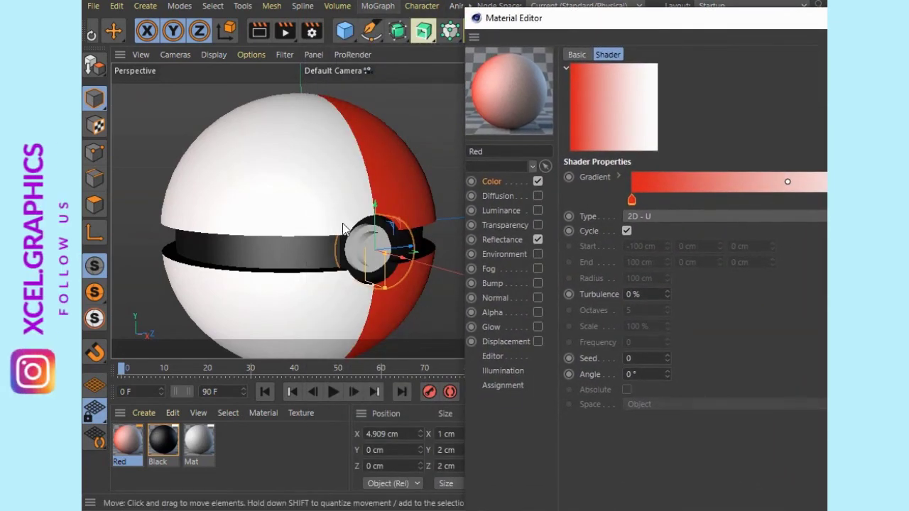
pyautogui.moveTo(596, 9); pyautogui.dragTo(528, 27)
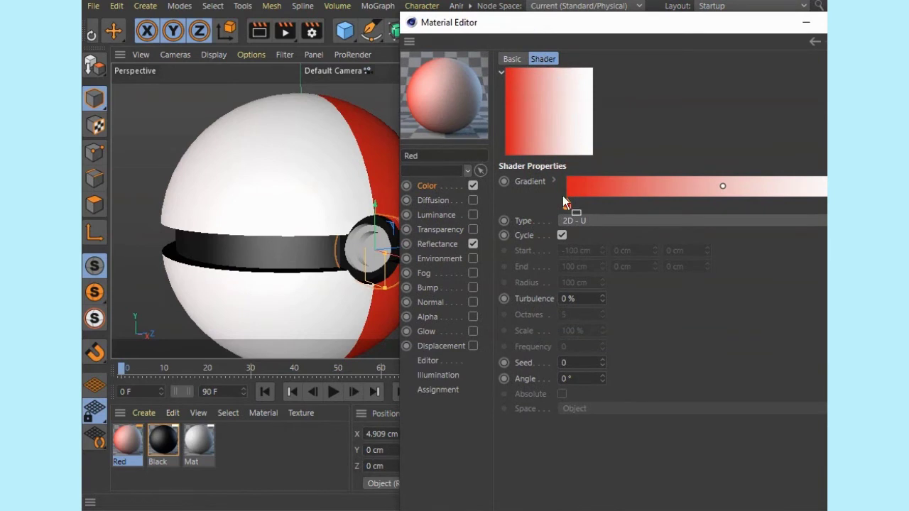
pyautogui.click(597, 222)
pyautogui.click(553, 251)
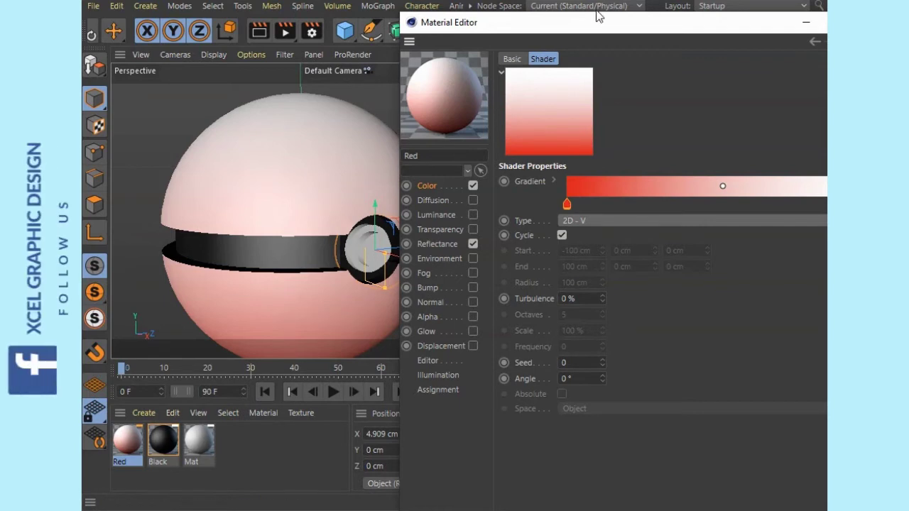
# Step: Swap the two gradient knots, placing white a little before the middle and red a little past it
pyautogui.moveTo(588, 26); pyautogui.dragTo(482, 26)
pyautogui.moveTo(464, 205); pyautogui.dragTo(653, 204)
pyautogui.moveTo(772, 206); pyautogui.dragTo(550, 206)
# Step: Try inverting the red and white gradient, and invert it back
pyautogui.rightClick(619, 186)
pyautogui.click(642, 196)
pyautogui.rightClick(595, 188)
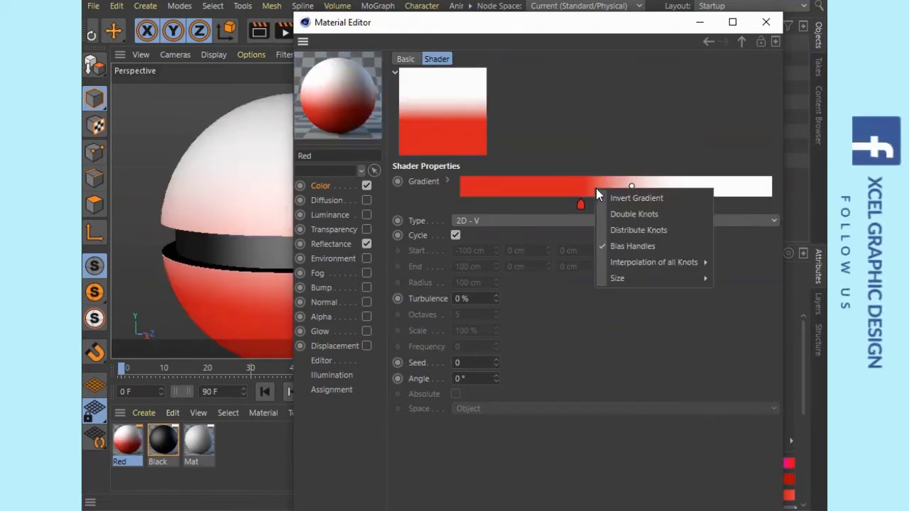
pyautogui.click(616, 198)
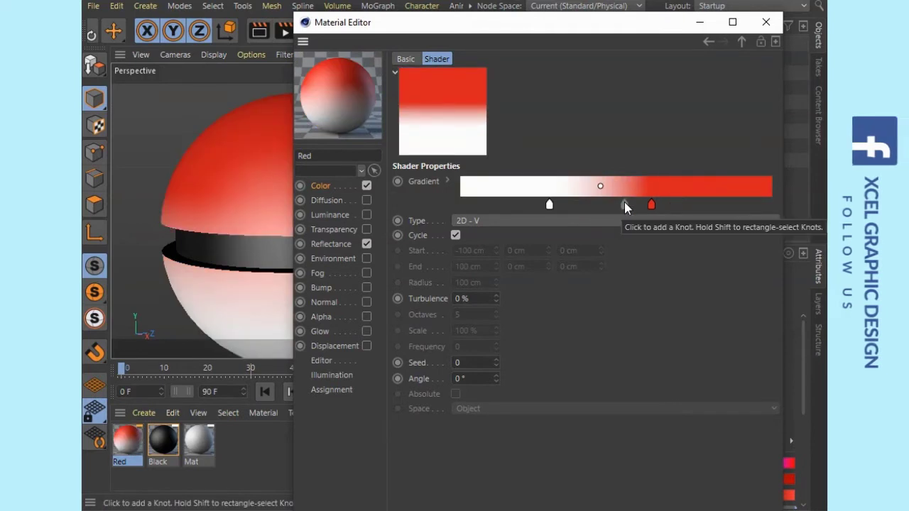
# Step: Bring the red and white knots together at the gradient's middle for a hard color split, and close the material editor
pyautogui.moveTo(429, 29); pyautogui.dragTo(558, 18)
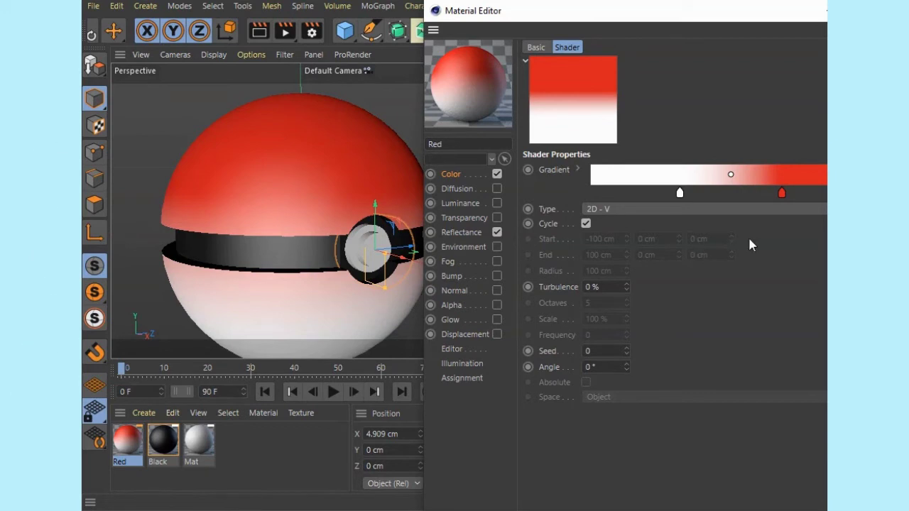
pyautogui.moveTo(782, 193); pyautogui.dragTo(744, 198)
pyautogui.click(682, 193)
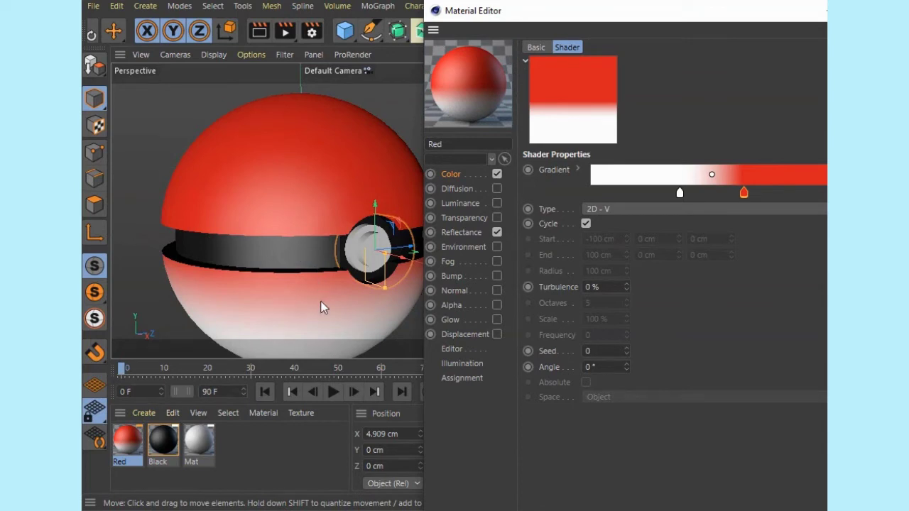
pyautogui.moveTo(680, 195); pyautogui.dragTo(738, 195)
pyautogui.click(734, 193)
pyautogui.moveTo(645, 15); pyautogui.dragTo(529, 22)
pyautogui.click(600, 193)
pyautogui.moveTo(586, 193); pyautogui.dragTo(598, 193)
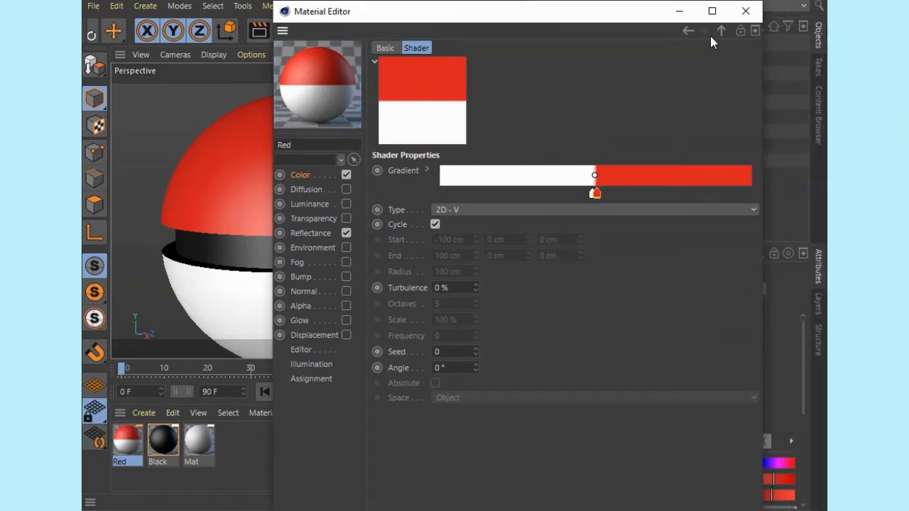
pyautogui.click(745, 11)
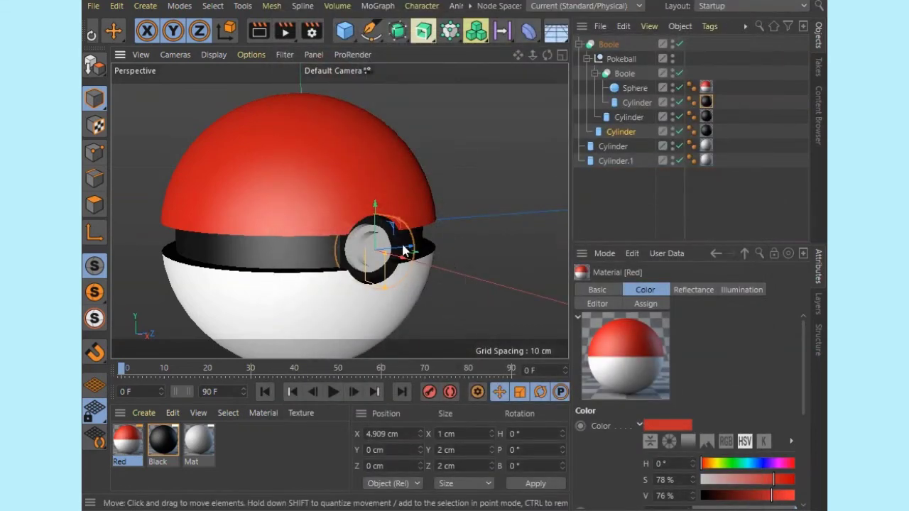
# Step: Set the color of the button material Mat to white with V 100% and check the ball from several angles
pyautogui.scroll(-3, 267, 182)
pyautogui.scroll(2, 242, 191)
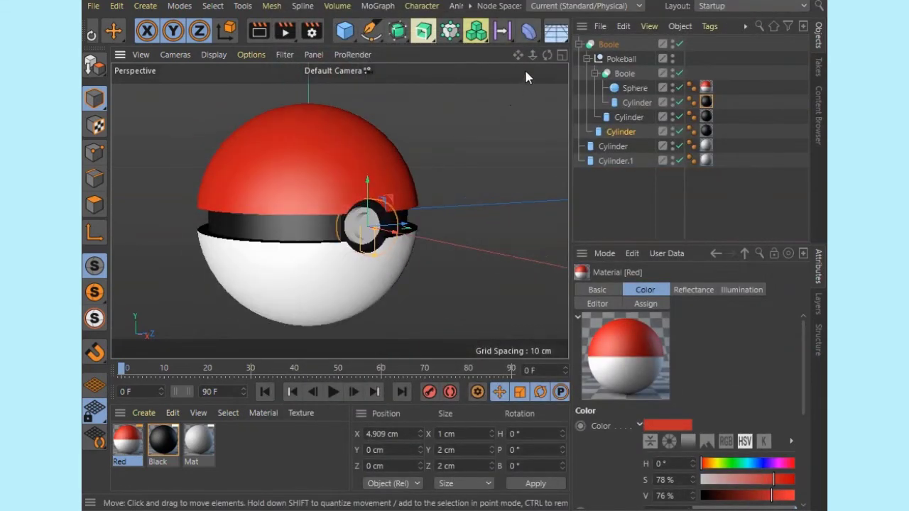
pyautogui.moveTo(546, 55)
pyautogui.mouseDown()
pyautogui.moveTo(458, 51)
pyautogui.moveTo(547, 61)
pyautogui.mouseUp()
pyautogui.scroll(3, 340, 226)
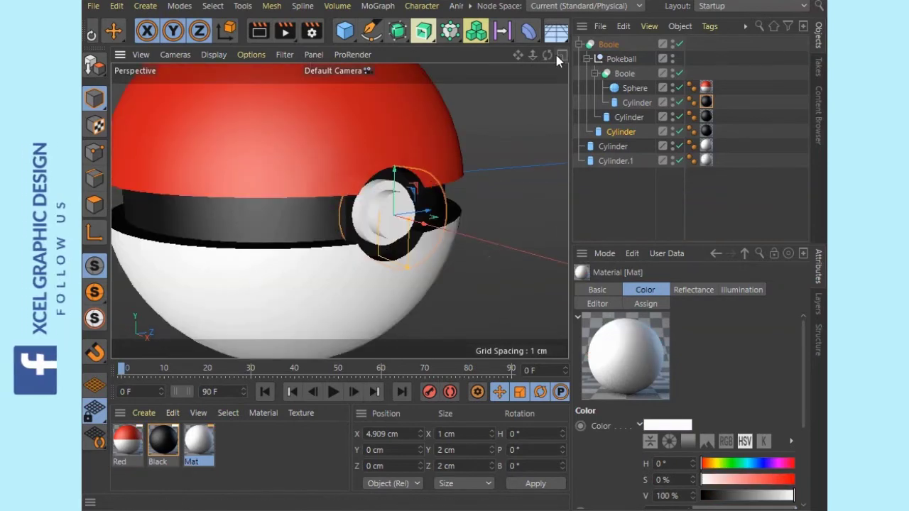
pyautogui.moveTo(547, 55); pyautogui.dragTo(506, 56)
pyautogui.moveTo(506, 57); pyautogui.dragTo(579, 55)
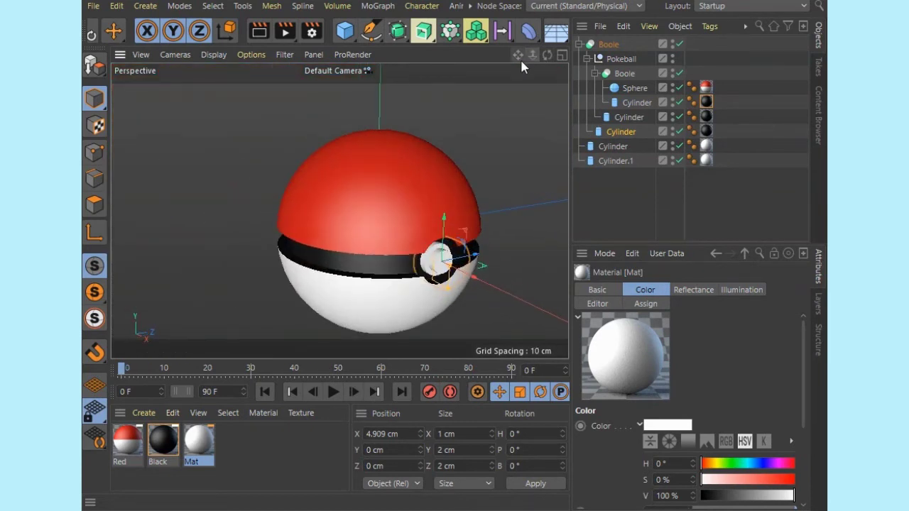
pyautogui.moveTo(520, 57); pyautogui.dragTo(533, 99)
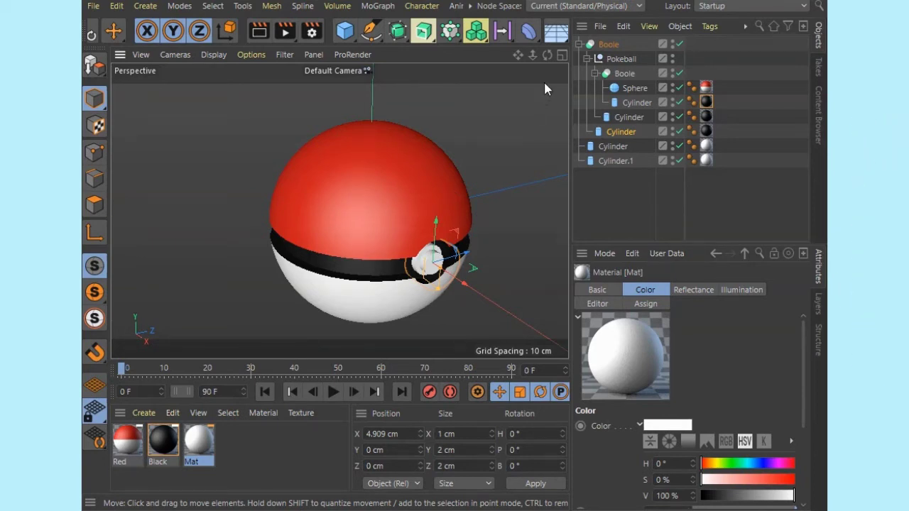
pyautogui.moveTo(547, 55); pyautogui.dragTo(495, 9)
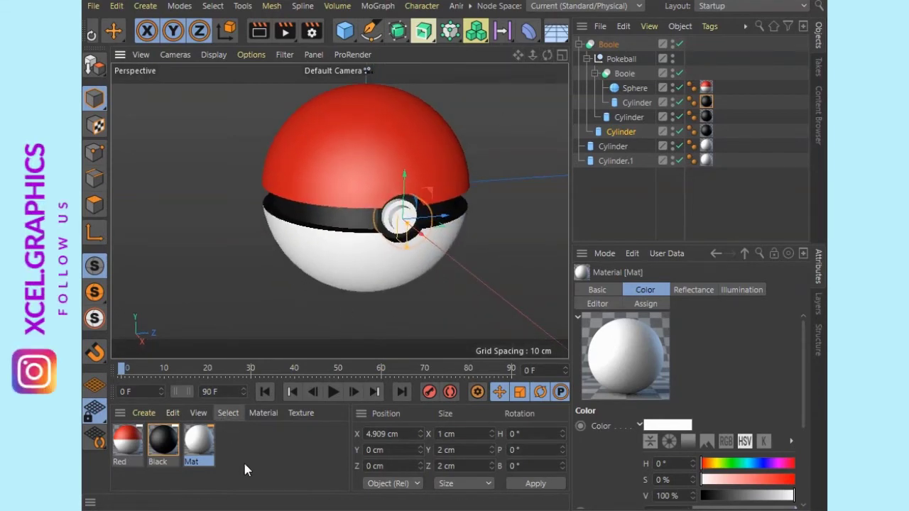
# Step: Set the Specular Strength of the Red material's default specular reflectance to 43%
pyautogui.doubleClick(129, 442)
pyautogui.click(338, 214)
pyautogui.moveTo(377, 1); pyautogui.dragTo(505, 14)
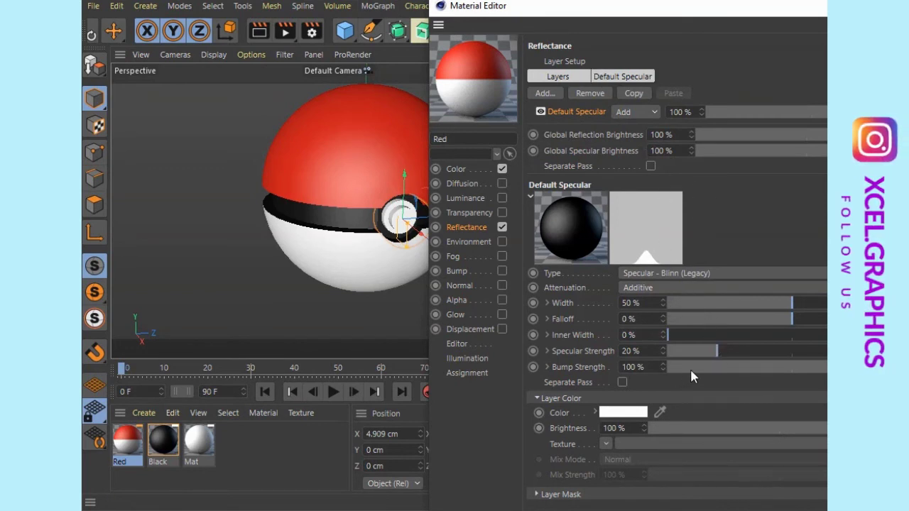
pyautogui.moveTo(596, 15); pyautogui.dragTo(401, 37)
pyautogui.moveTo(537, 375); pyautogui.dragTo(581, 375)
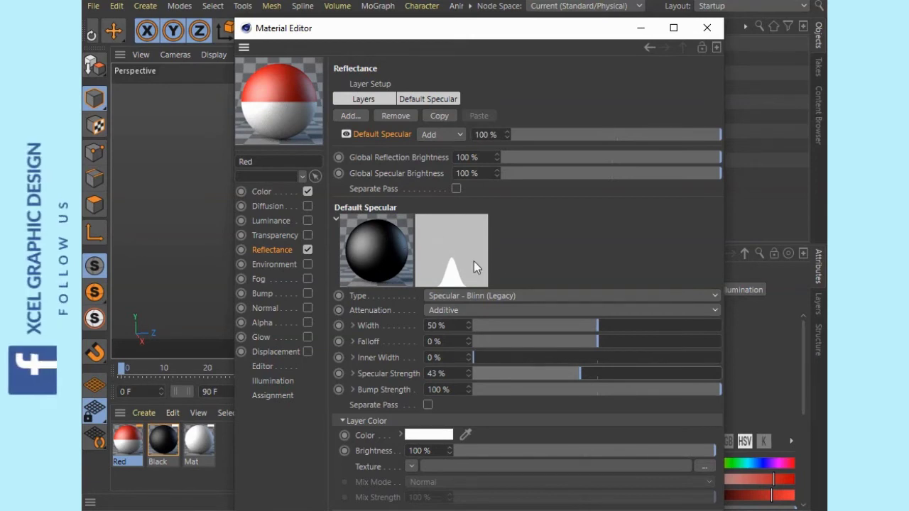
# Step: Try a broader highlight on the Red material: Specular Strength 74%, Inner Width 27%, Falloff 17% and Width 68%
pyautogui.moveTo(584, 379); pyautogui.dragTo(656, 370)
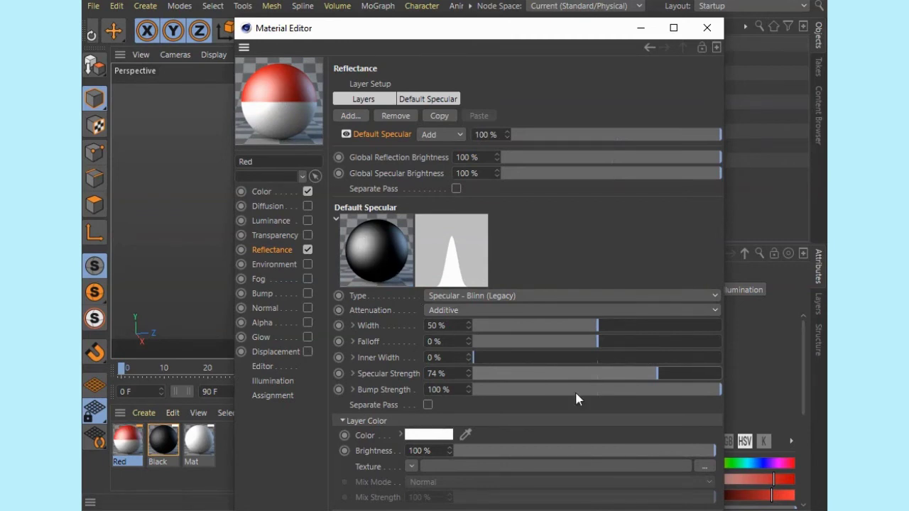
pyautogui.moveTo(503, 364); pyautogui.dragTo(541, 359)
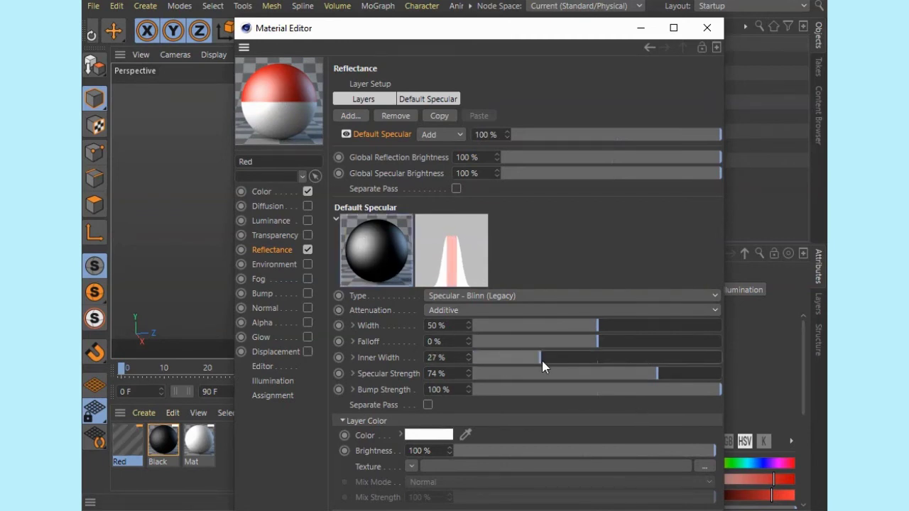
pyautogui.moveTo(609, 340); pyautogui.dragTo(643, 323)
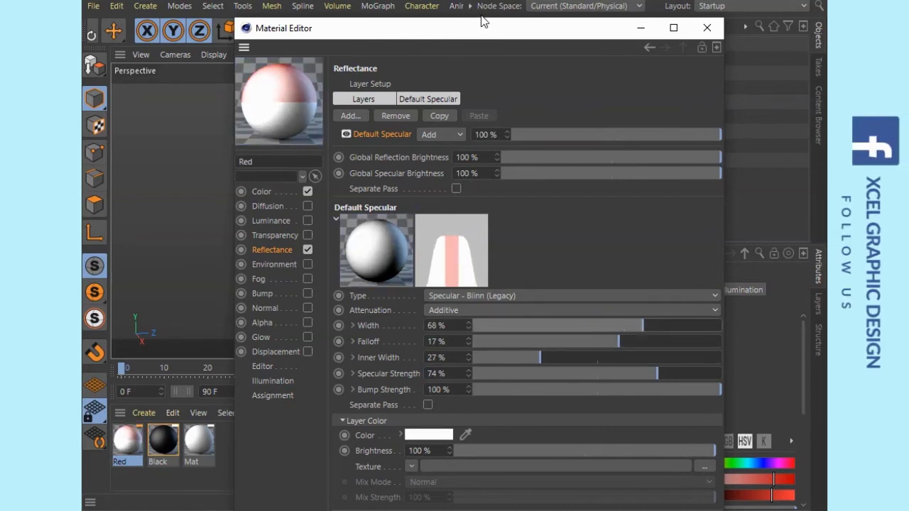
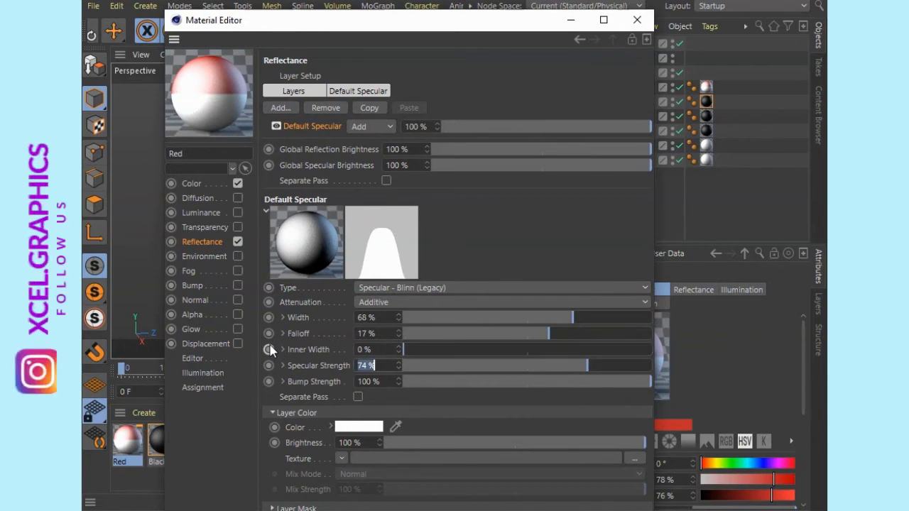
# Step: Set the Red material's default specular to Inner Width 0%, Specular Strength 20%, Falloff 0% and Width 50%
pyautogui.write('0')
pyautogui.press('Return')
pyautogui.moveTo(384, 368); pyautogui.dragTo(299, 370)
pyautogui.write('20')
pyautogui.press('Return')
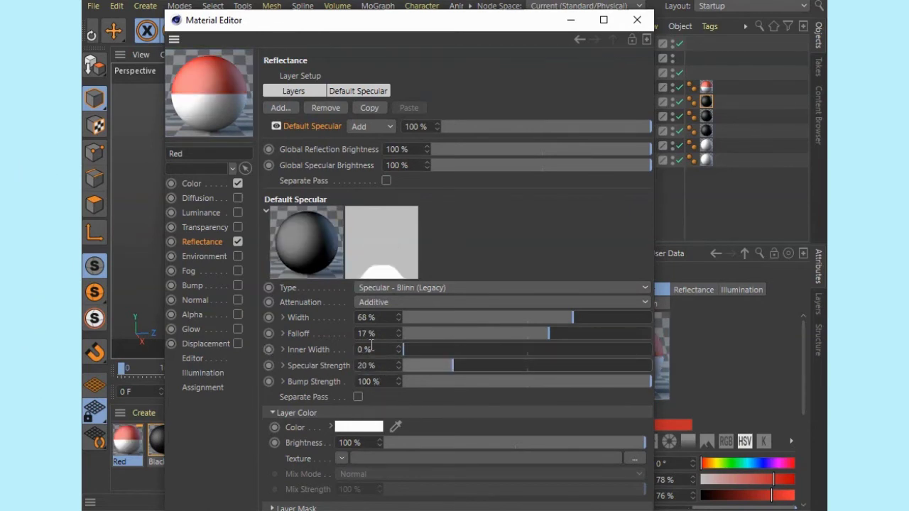
pyautogui.doubleClick(377, 333)
pyautogui.write('0')
pyautogui.press('Return')
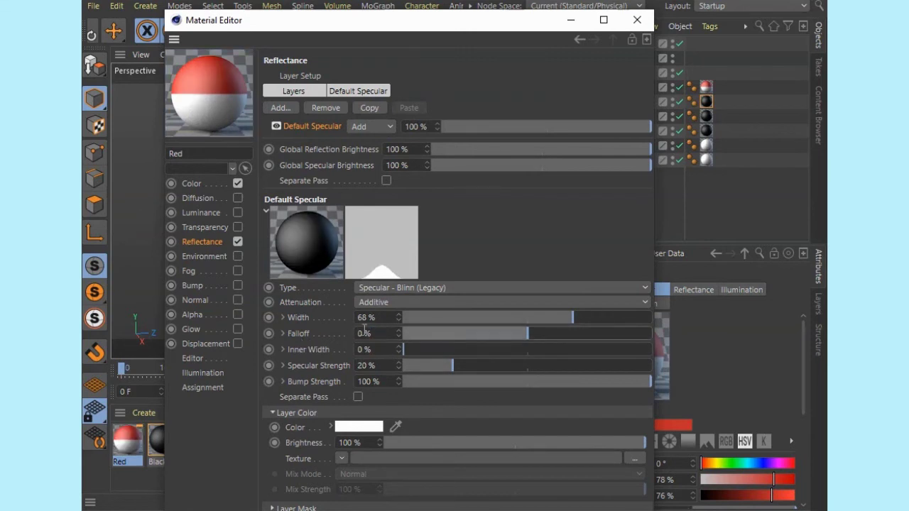
pyautogui.doubleClick(369, 317)
pyautogui.write('50')
pyautogui.press('Return')
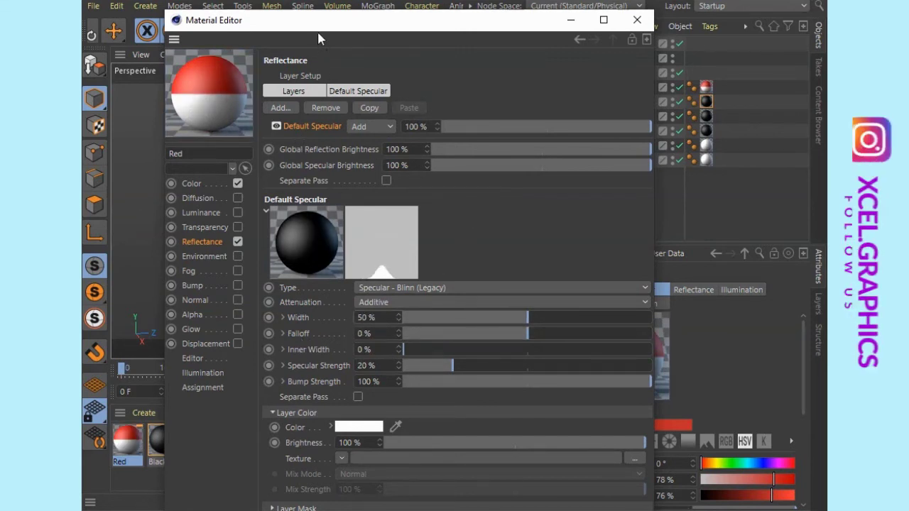
# Step: Add a GGX reflectance layer to the Red material and keep the ball visible beside the material editor
pyautogui.moveTo(317, 21); pyautogui.dragTo(592, 8)
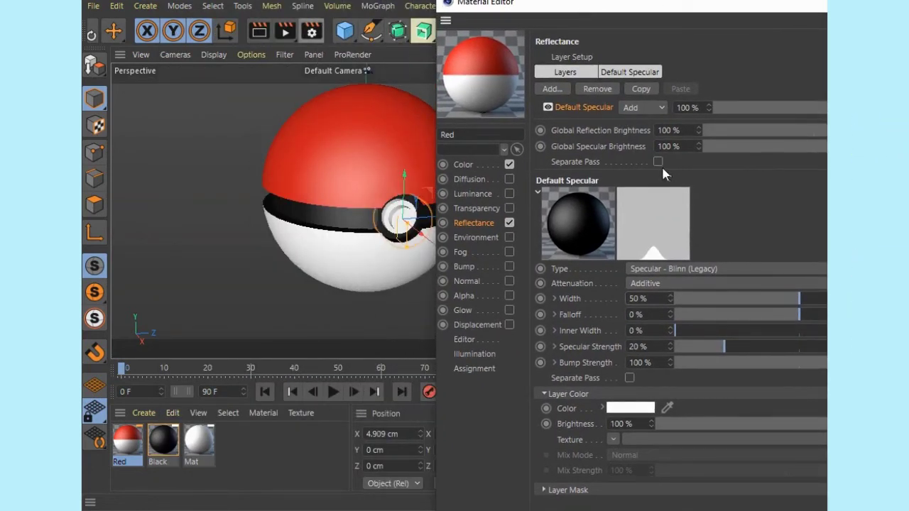
pyautogui.click(559, 90)
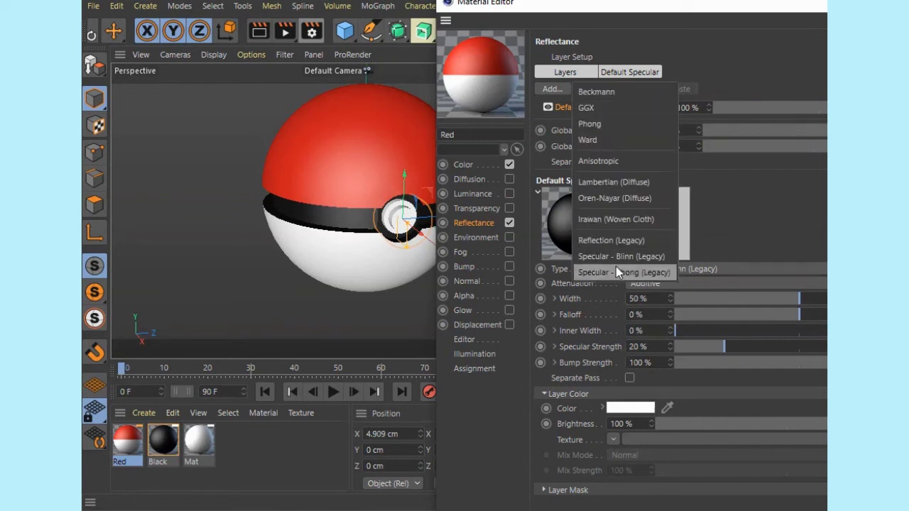
pyautogui.click(596, 107)
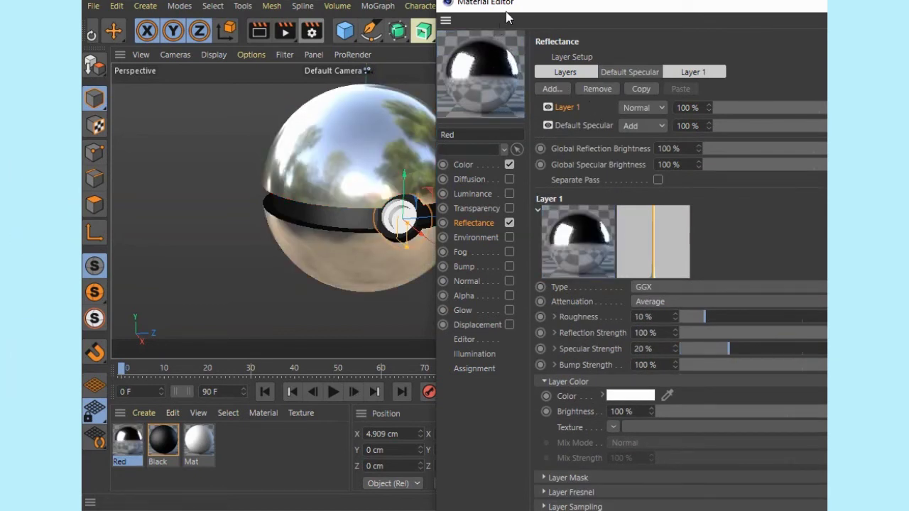
pyautogui.moveTo(507, 17); pyautogui.dragTo(544, 17)
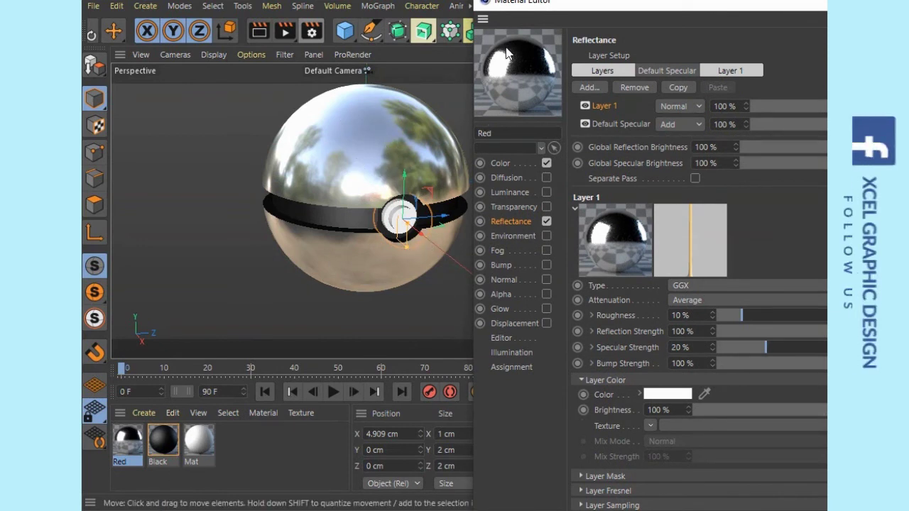
pyautogui.moveTo(548, 8); pyautogui.dragTo(380, 8)
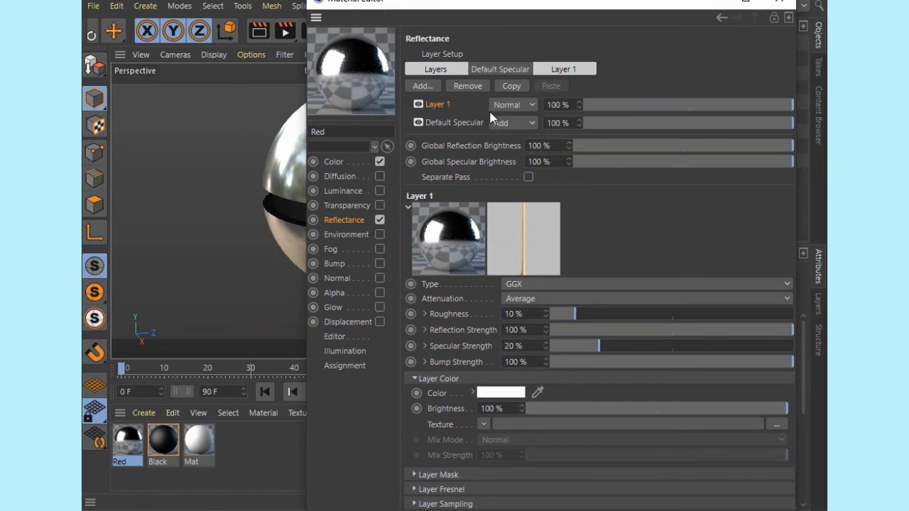
# Step: Lower the Red material's GGX layer to 5%, close the material editor and inspect the reflections on the ball
pyautogui.moveTo(700, 106); pyautogui.dragTo(597, 103)
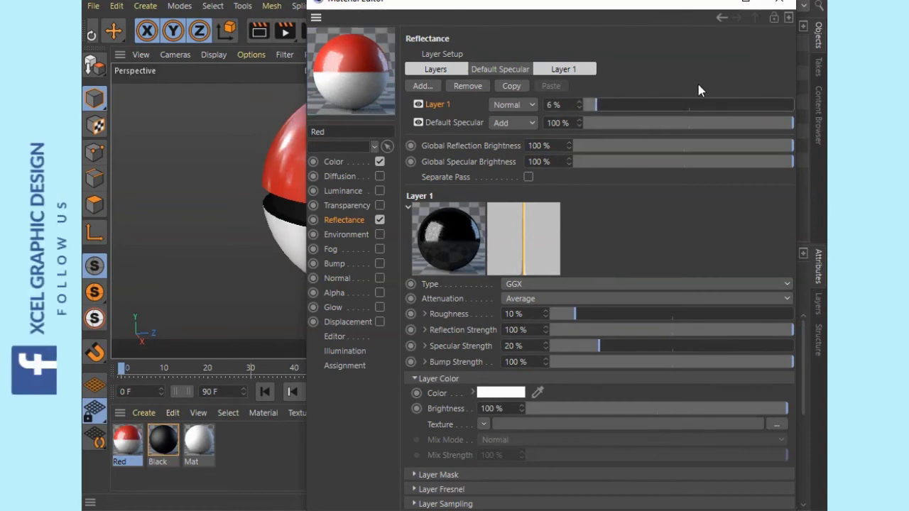
pyautogui.click(579, 107)
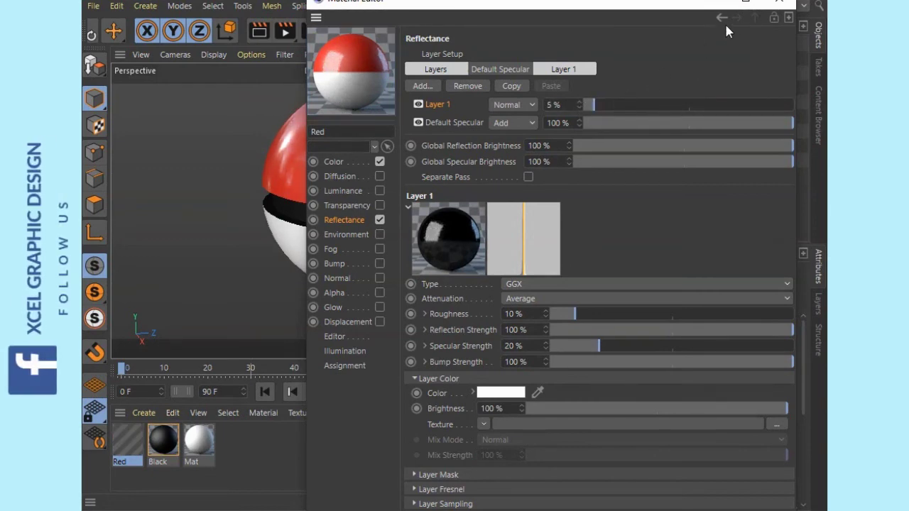
pyautogui.click(767, 4)
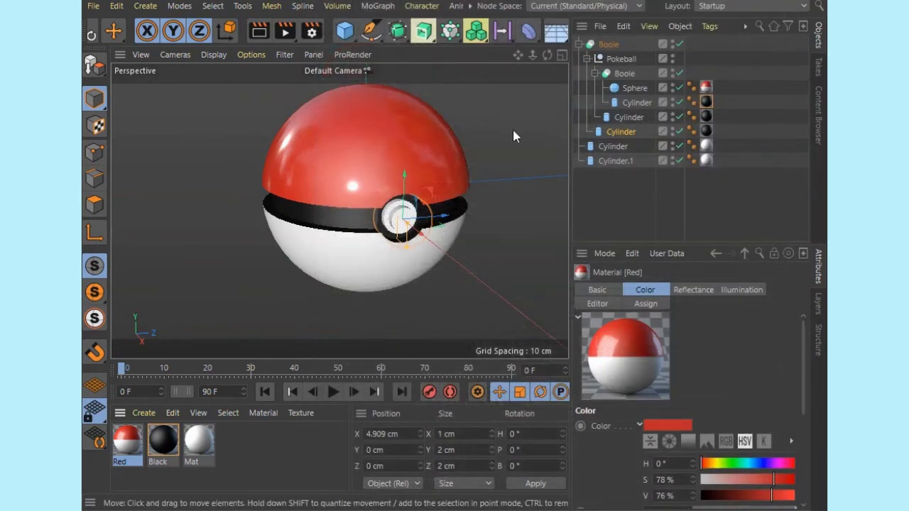
pyautogui.moveTo(546, 54); pyautogui.dragTo(454, 43)
pyautogui.moveTo(340, 211); pyautogui.dragTo(356, 261)
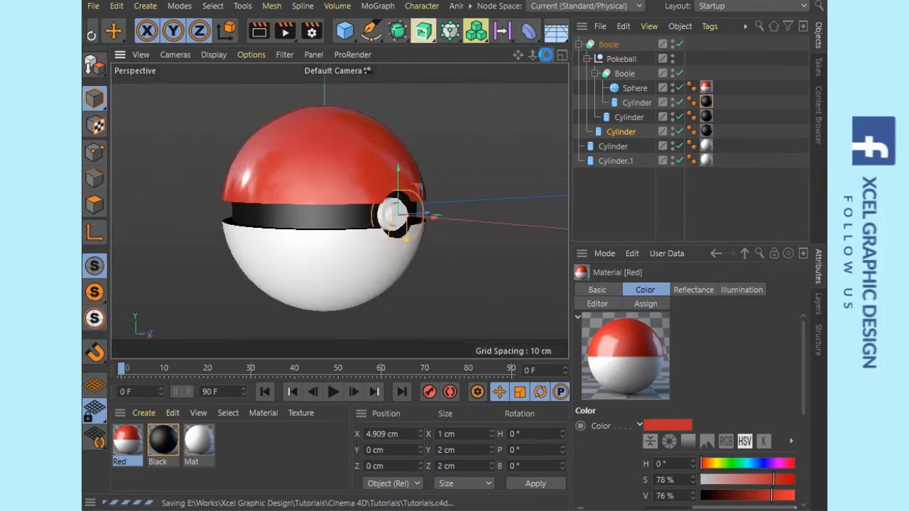
# Step: Add a GGX reflectance layer to the Black material and set its layer strength to 5%
pyautogui.doubleClick(163, 444)
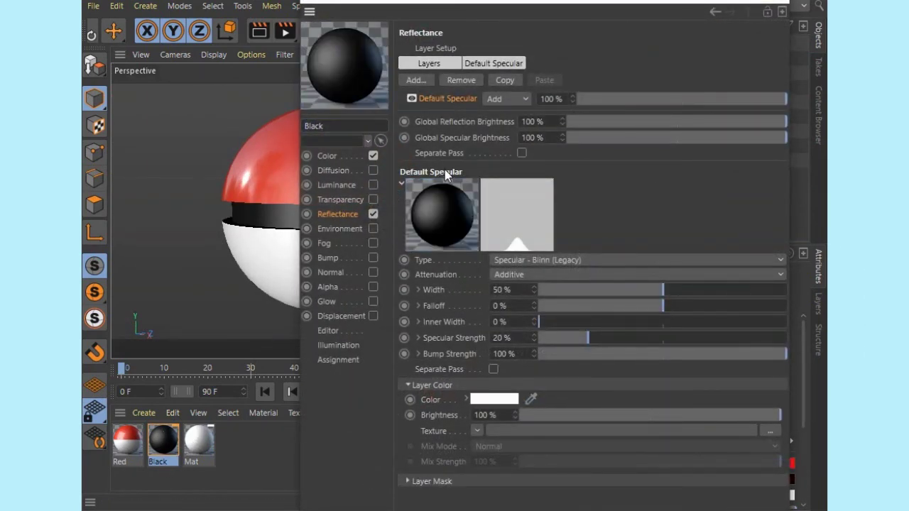
pyautogui.click(426, 82)
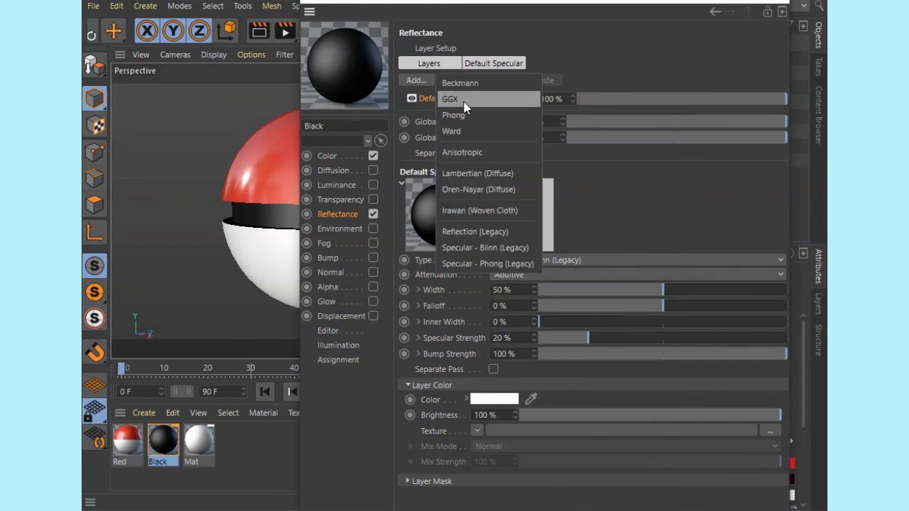
pyautogui.click(450, 98)
pyautogui.click(585, 98)
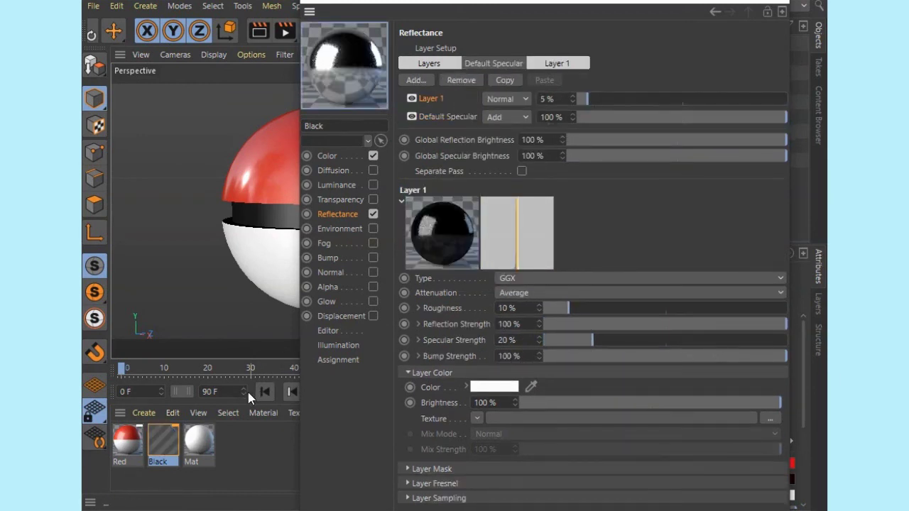
# Step: Add a GGX reflectance layer at 5% to the button material Mat and close the material editor
pyautogui.click(197, 442)
pyautogui.click(426, 81)
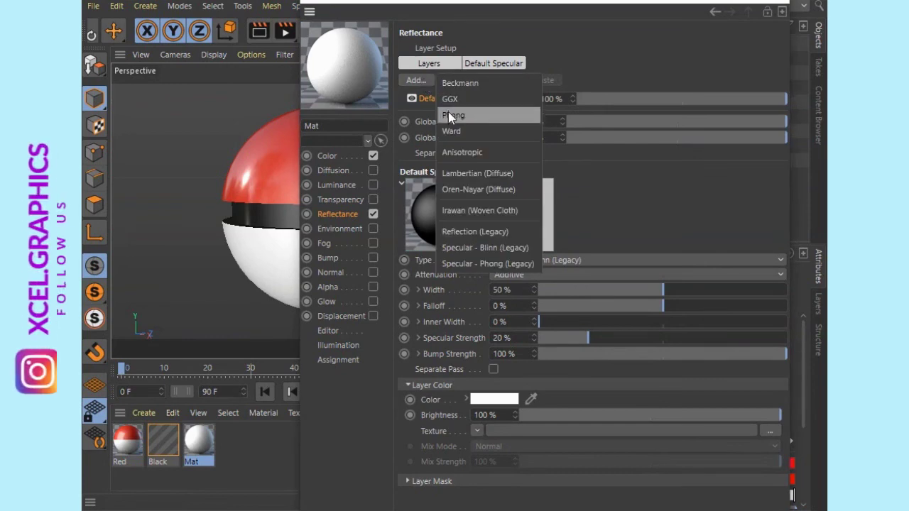
pyautogui.click(448, 106)
pyautogui.click(588, 98)
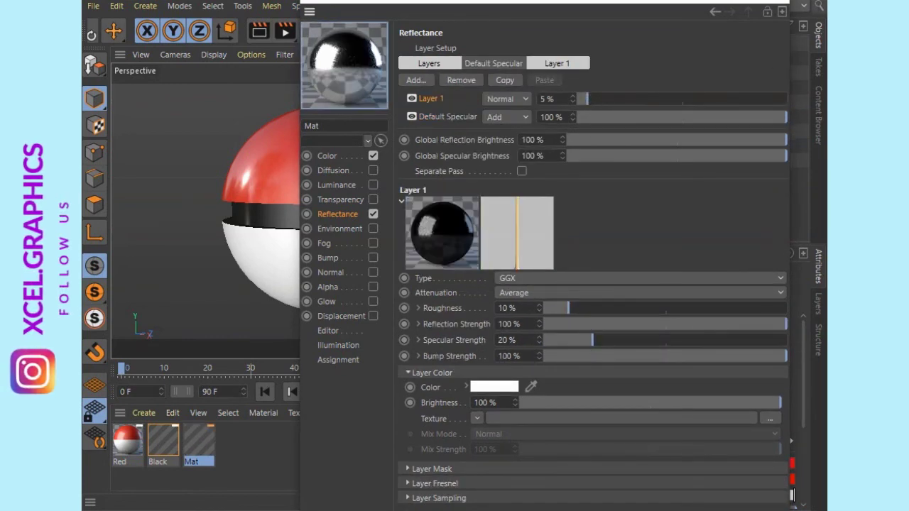
pyautogui.click(749, 27)
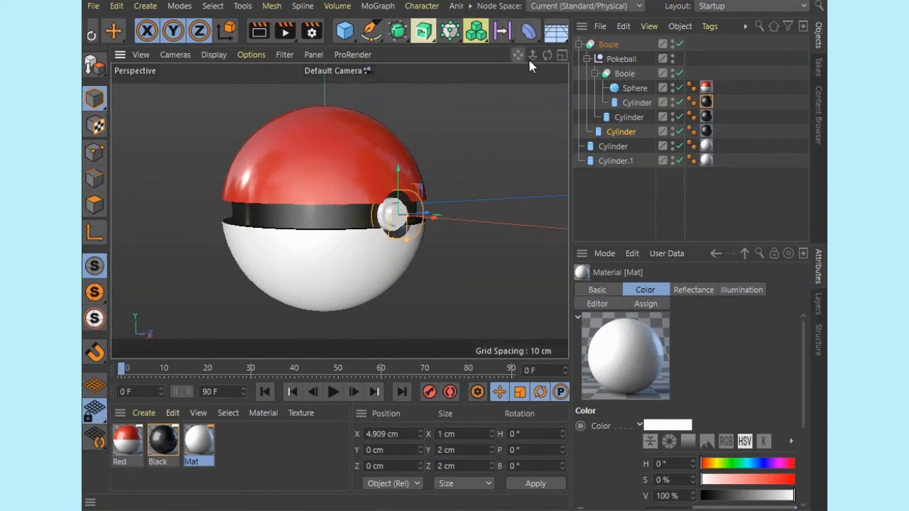
# Step: Render the ball in the viewport from a slightly raised front angle and clear the object selection
pyautogui.moveTo(547, 54)
pyautogui.mouseDown()
pyautogui.moveTo(489, 70)
pyautogui.moveTo(549, 63)
pyautogui.mouseUp()
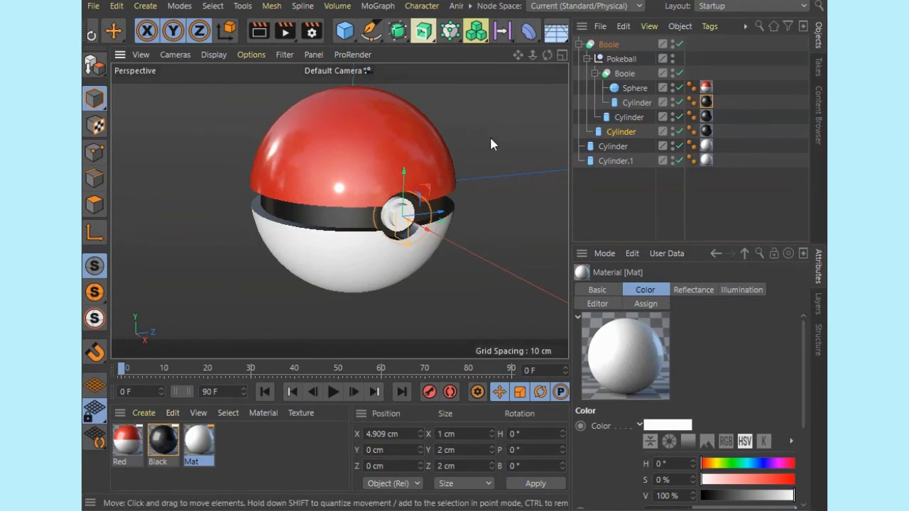
pyautogui.click(262, 31)
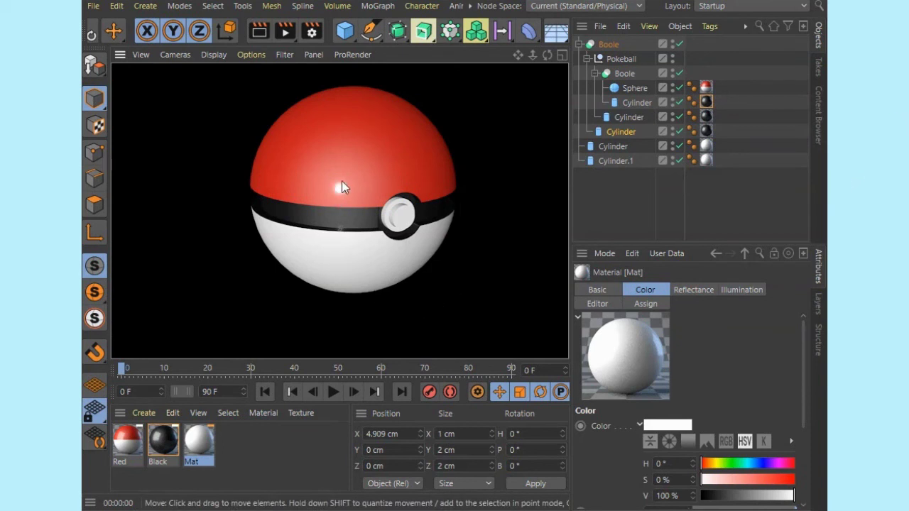
pyautogui.click(615, 202)
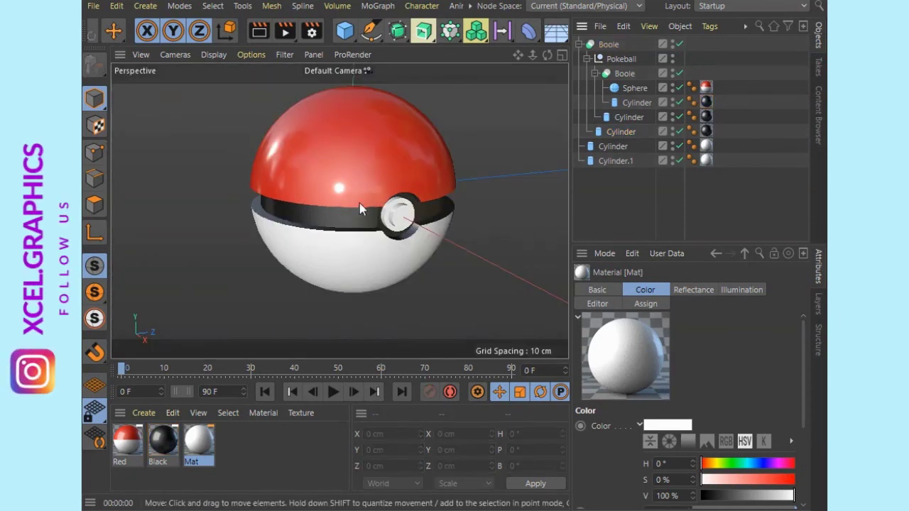
# Step: Set the Layer Fresnel of the Red material's GGX layer to Dielectric with the Pearl preset
pyautogui.doubleClick(137, 440)
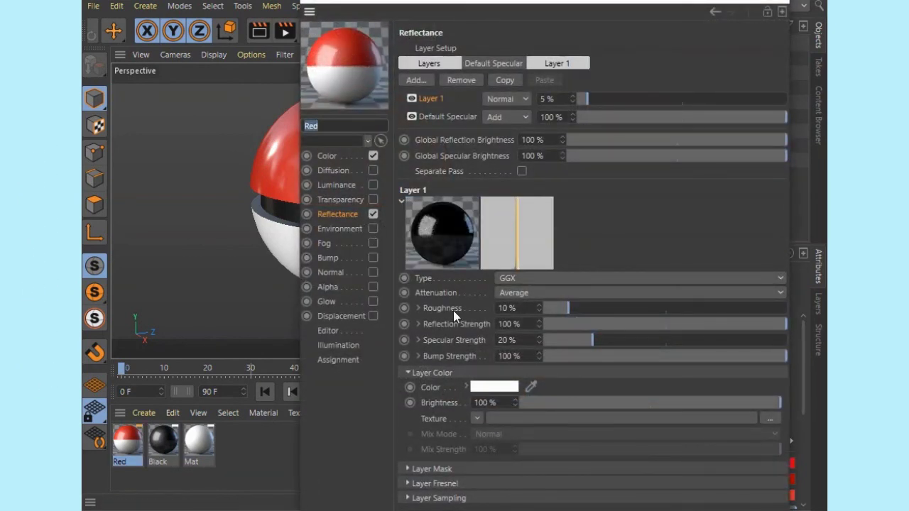
pyautogui.click(408, 374)
pyautogui.click(427, 402)
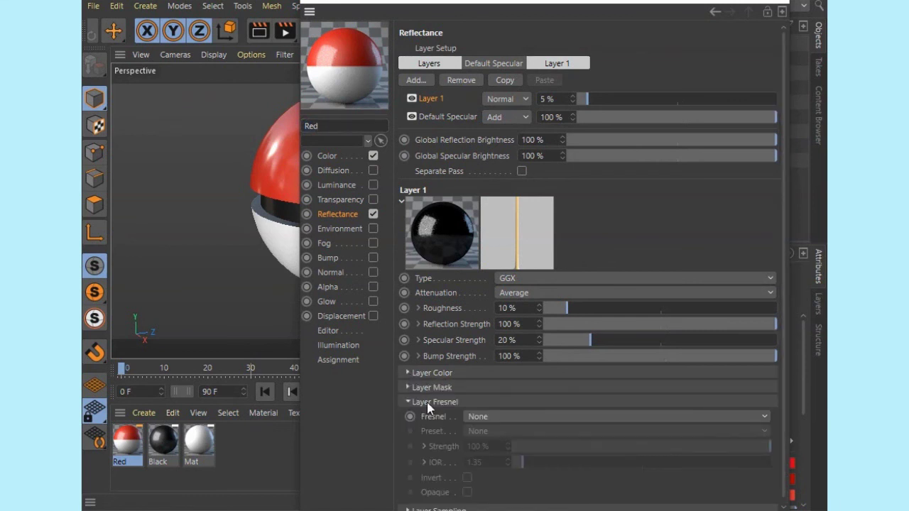
pyautogui.click(489, 418)
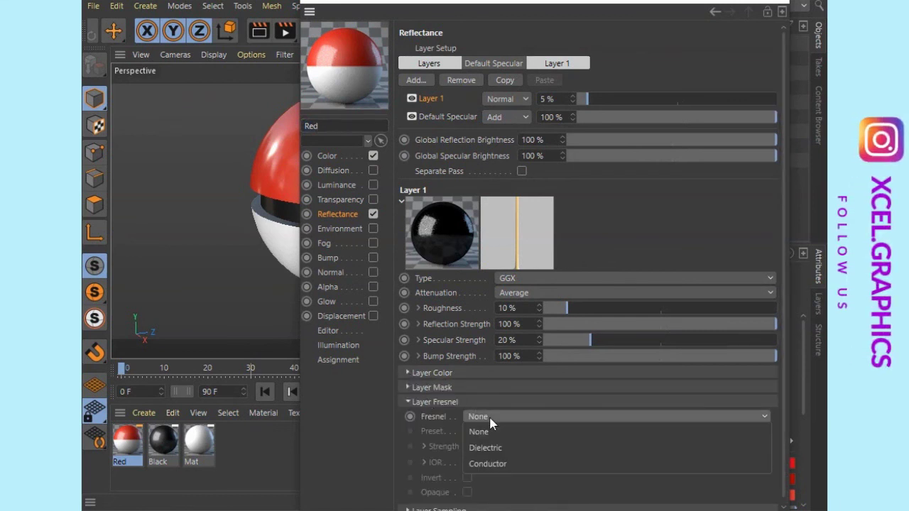
pyautogui.click(511, 451)
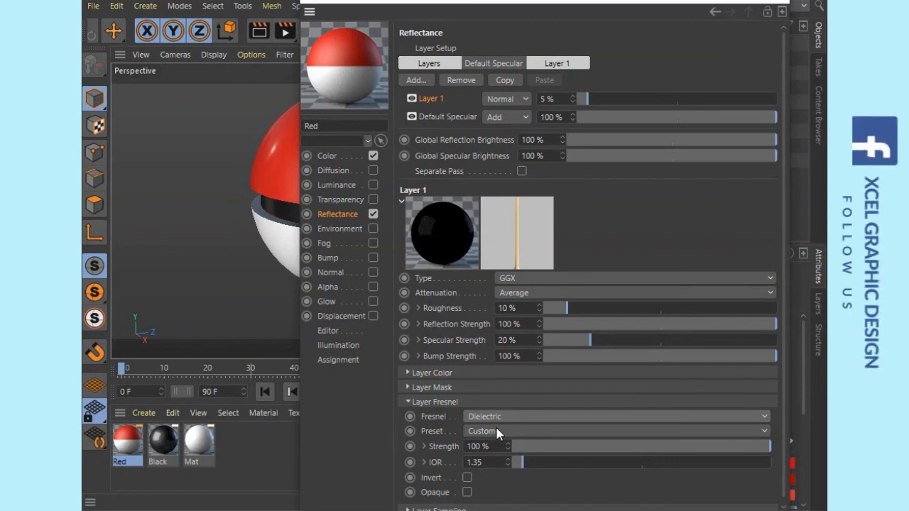
pyautogui.click(497, 432)
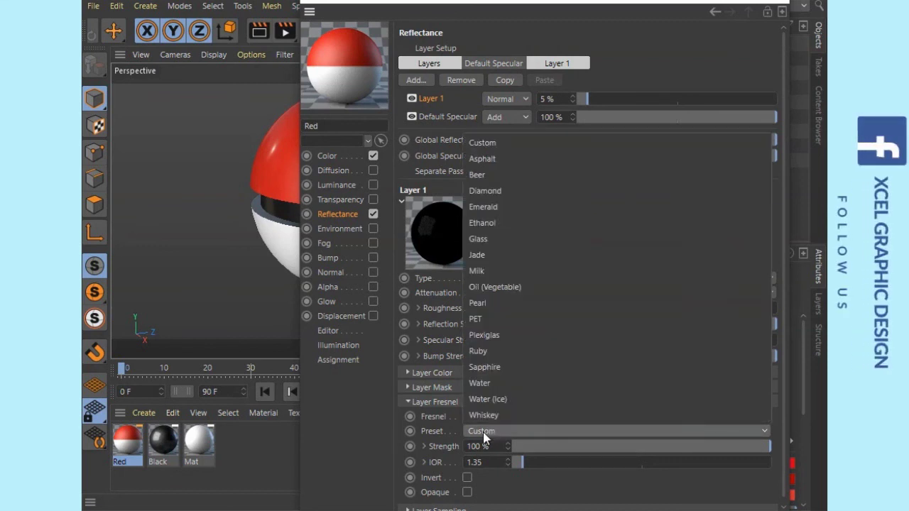
pyautogui.click(494, 301)
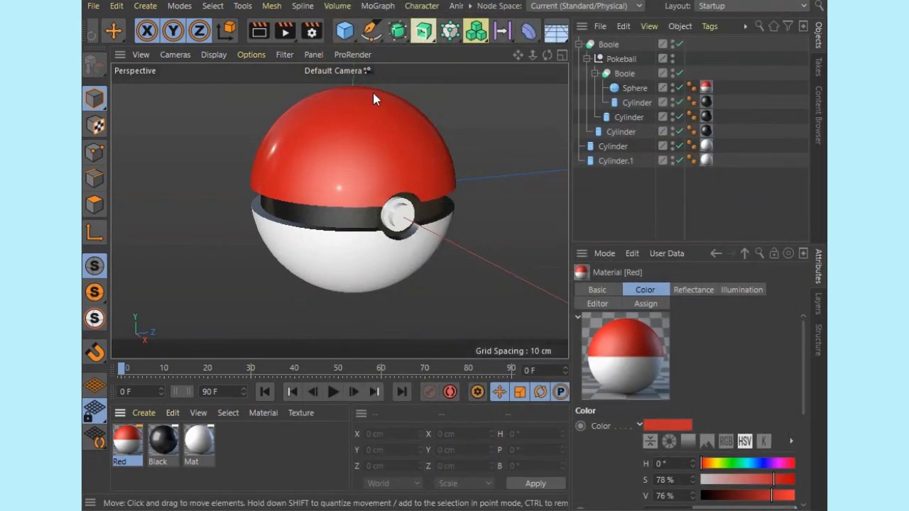
# Step: Render the ball in the viewport from two different angles to check its reflections
pyautogui.click(258, 33)
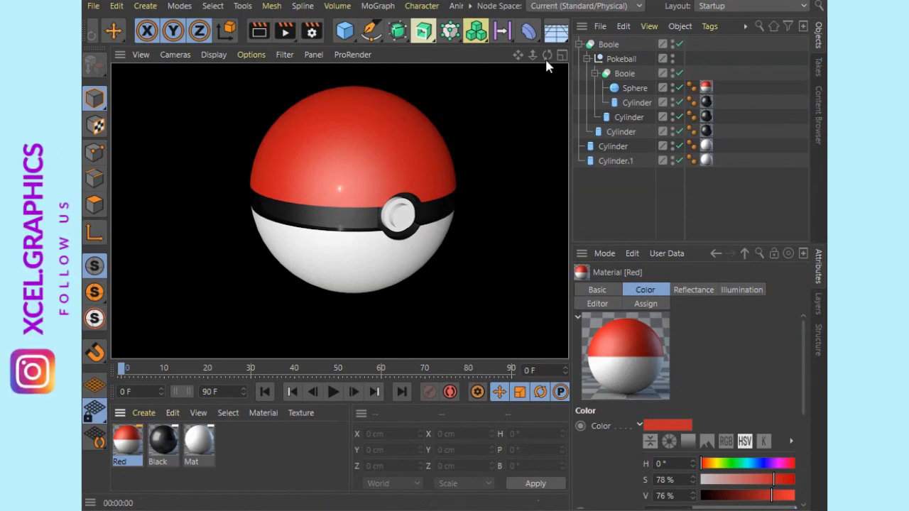
pyautogui.moveTo(546, 57); pyautogui.dragTo(490, 59)
pyautogui.click(259, 30)
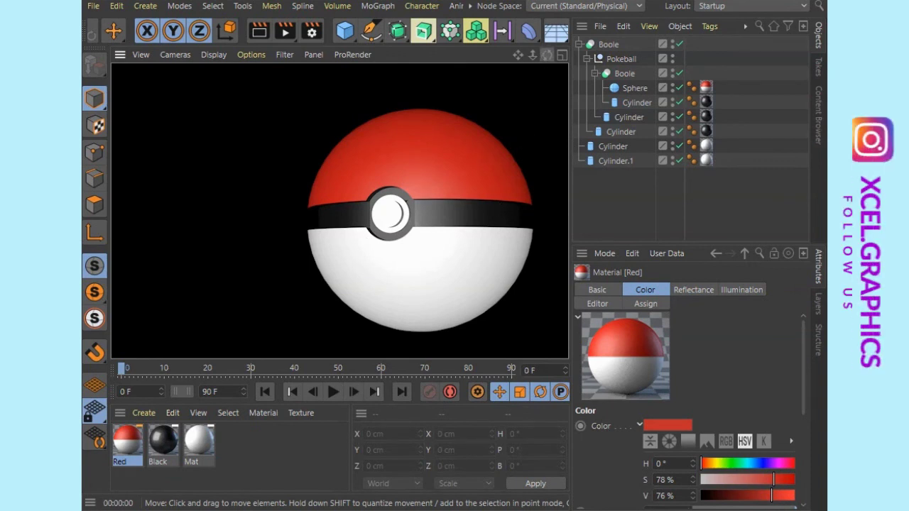
pyautogui.moveTo(541, 53); pyautogui.dragTo(469, 58)
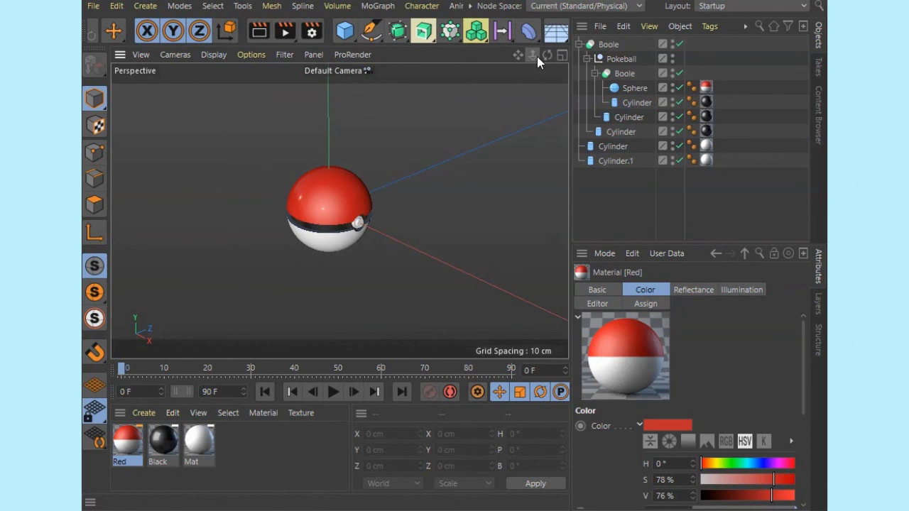